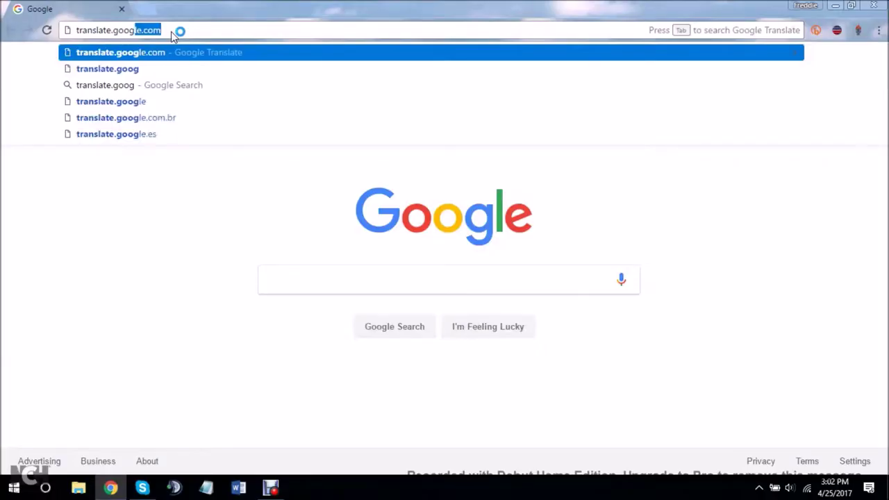
Step: Load the Google Translate site at translate.google.com in Chrome
type("le.co")
key("Return")
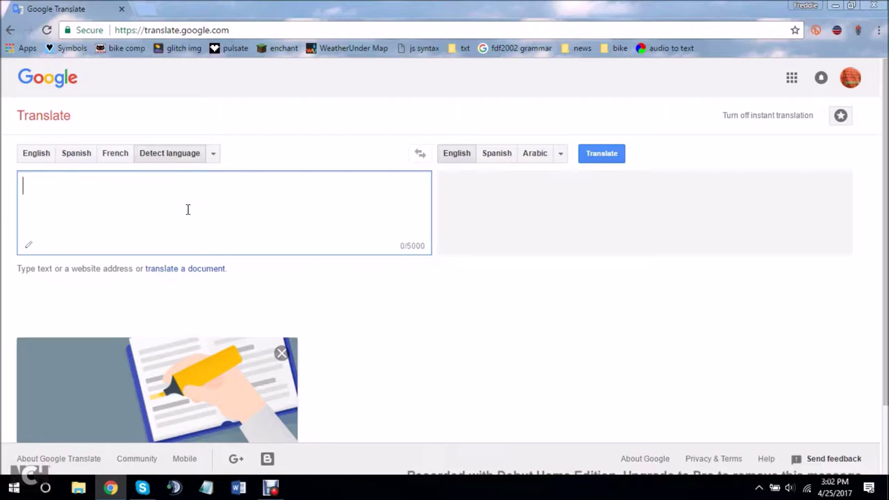
Step: Set the target language to Welsh and enter 'do you wear school uniform'
left_click(560, 155)
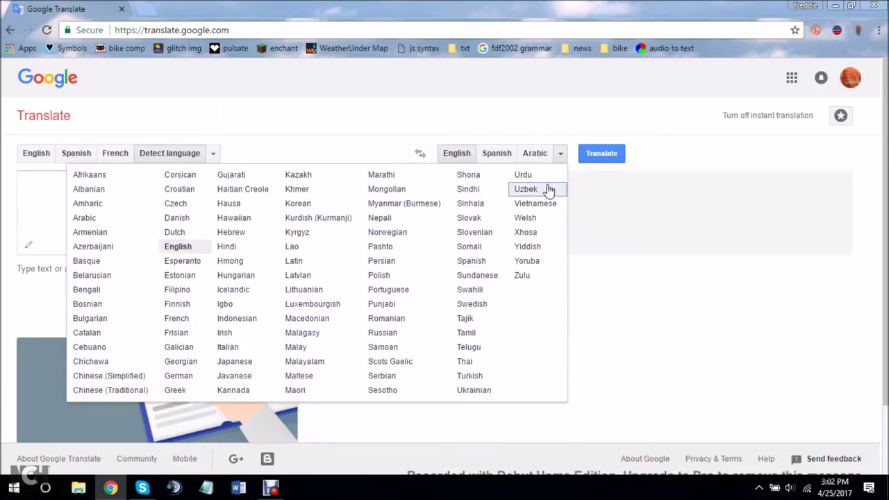
left_click(539, 224)
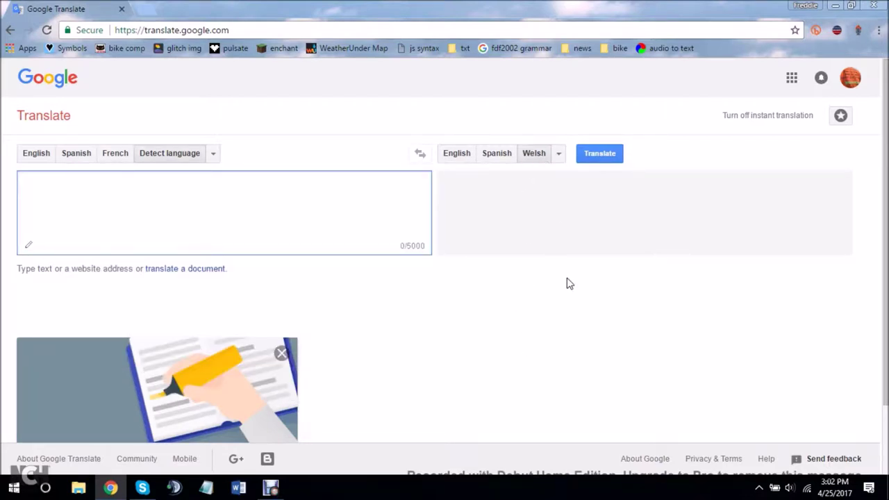
type("do you wear ")
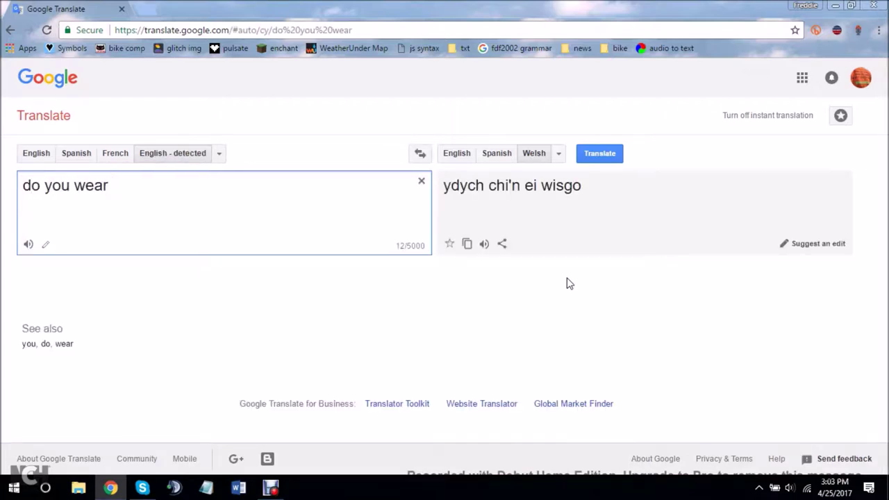
type("school uniform")
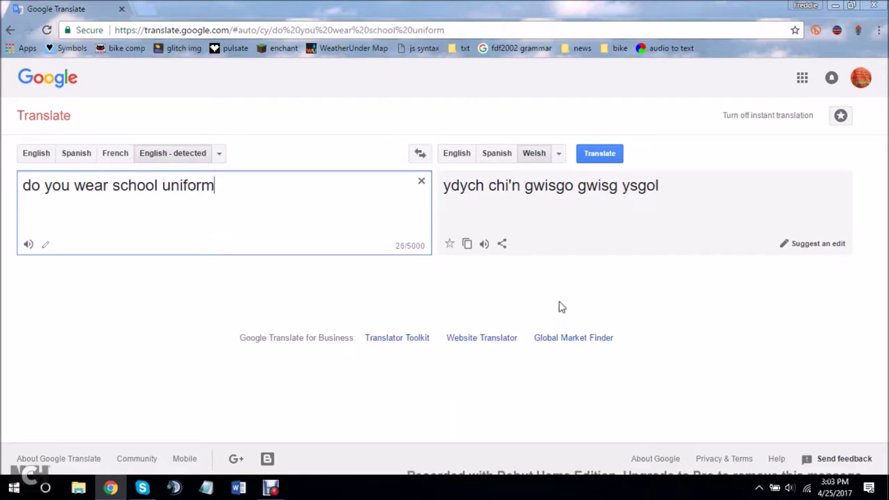
Step: Swap English and Welsh repeatedly until the phrase becomes 'Are you wearing', then set the source to Detect language
left_click(419, 155)
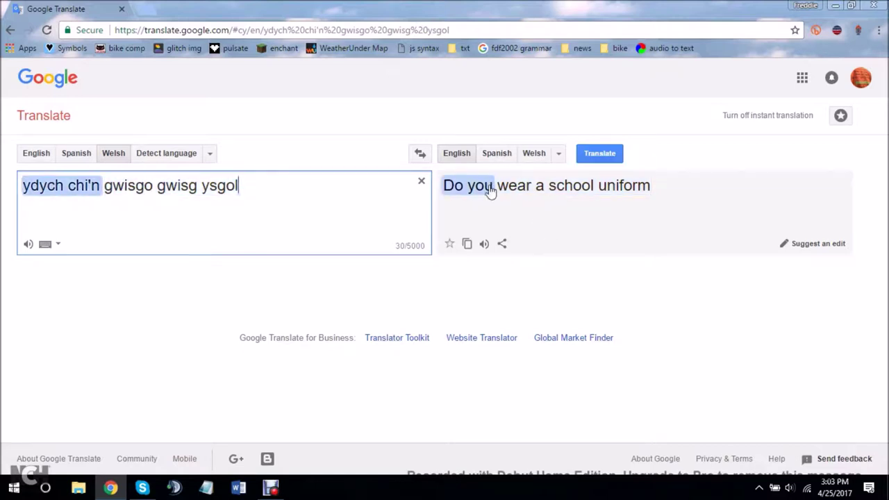
left_click(420, 155)
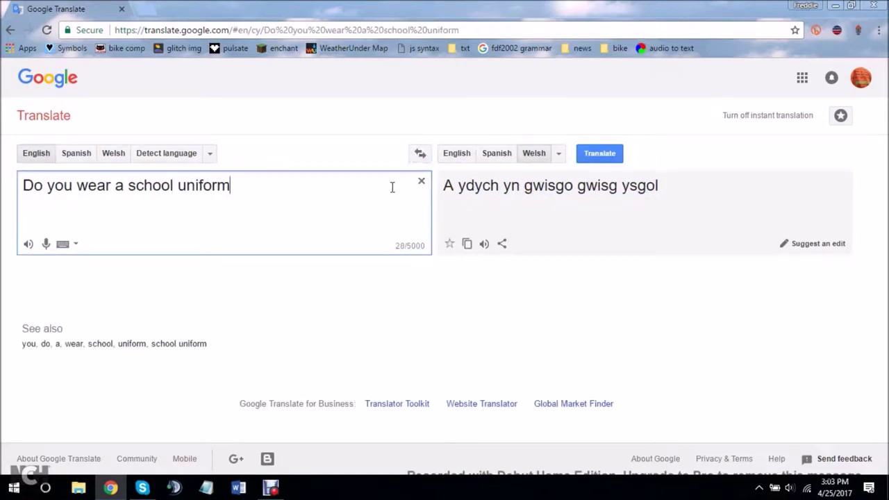
left_click(420, 157)
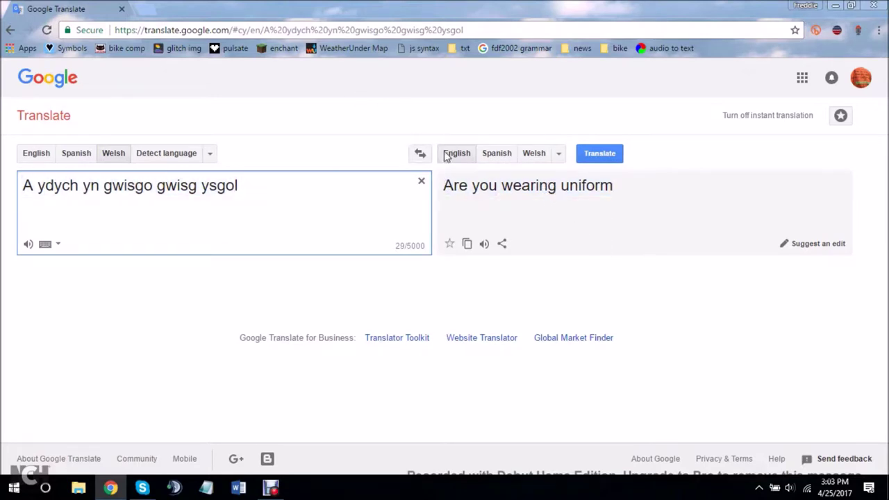
left_click(422, 153)
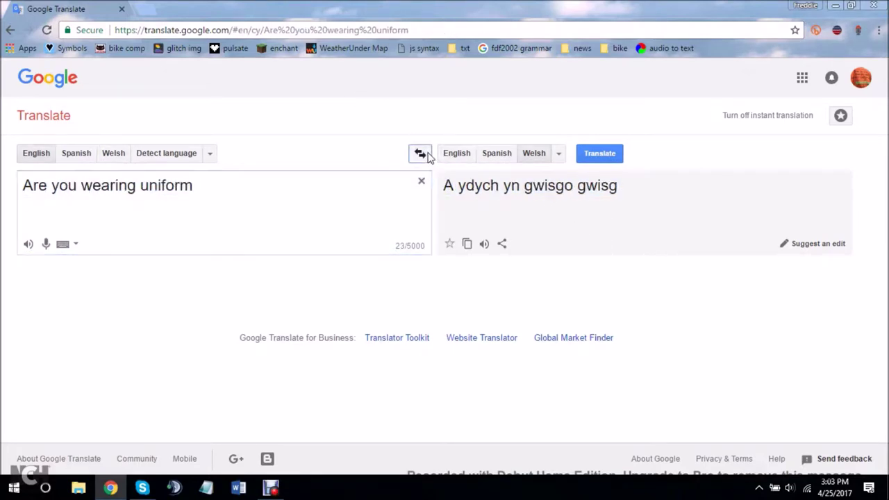
left_click(421, 153)
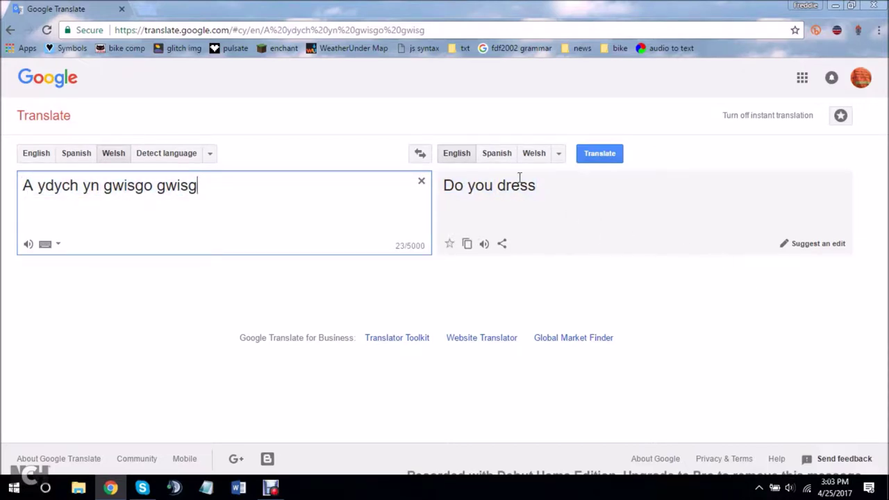
left_click(421, 154)
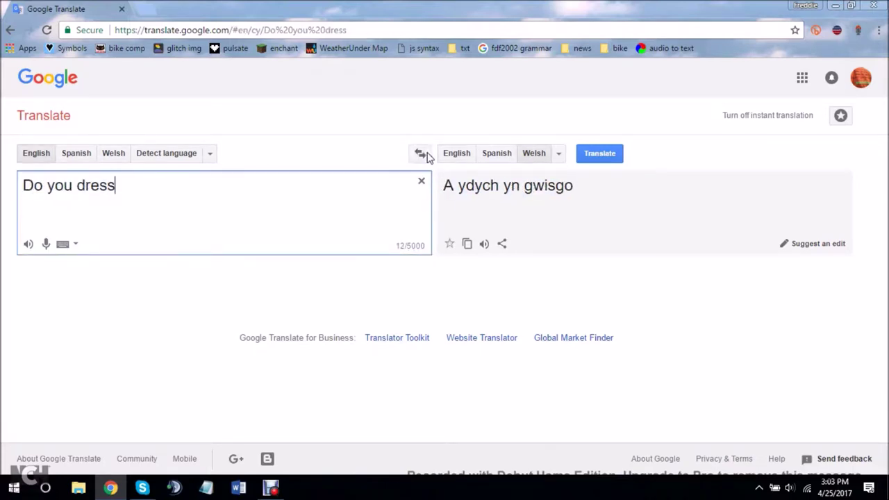
left_click(421, 153)
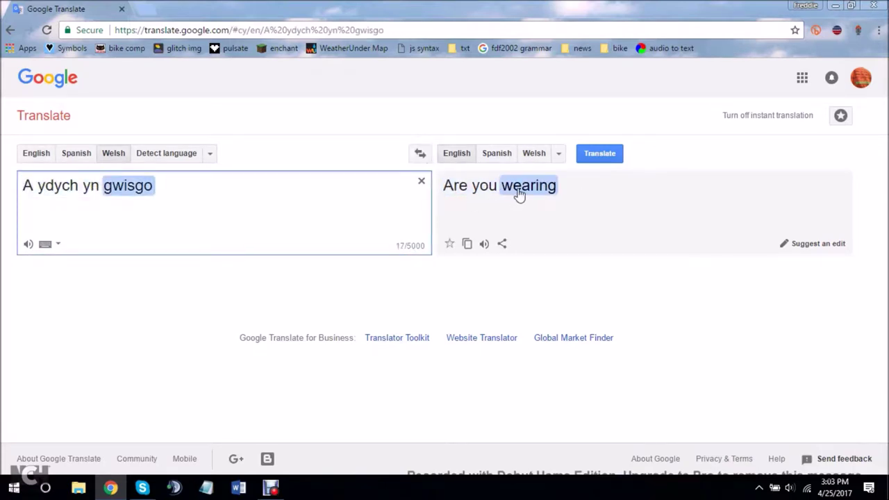
left_click(422, 158)
left_click(423, 159)
left_click(424, 162)
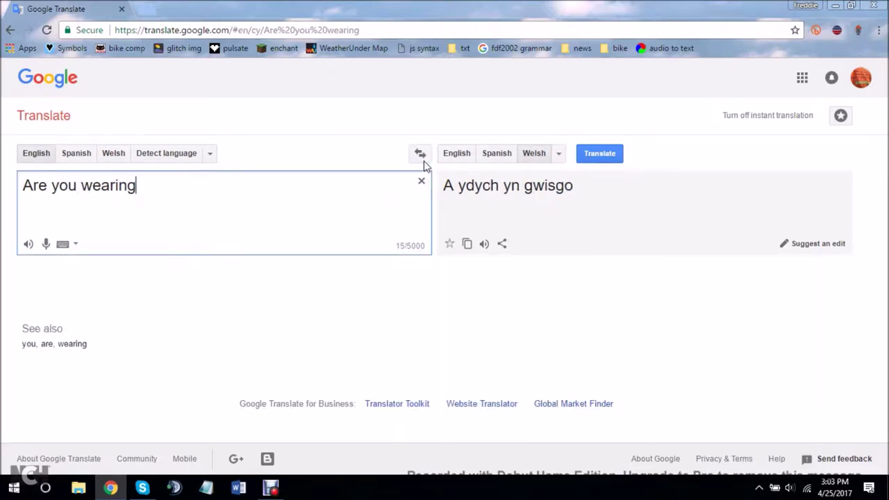
left_click(424, 162)
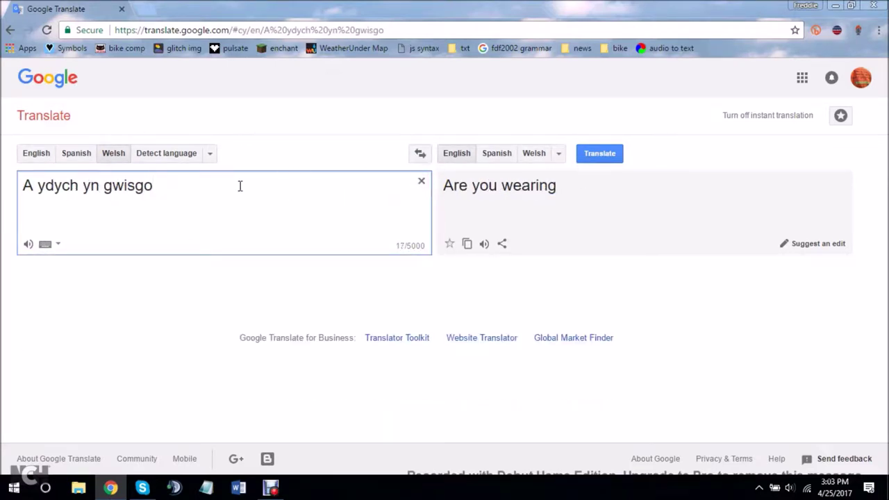
left_click(150, 157)
Step: Delete the Welsh source text and make Afrikaans the target language
left_click_drag(203, 196, 8, 222)
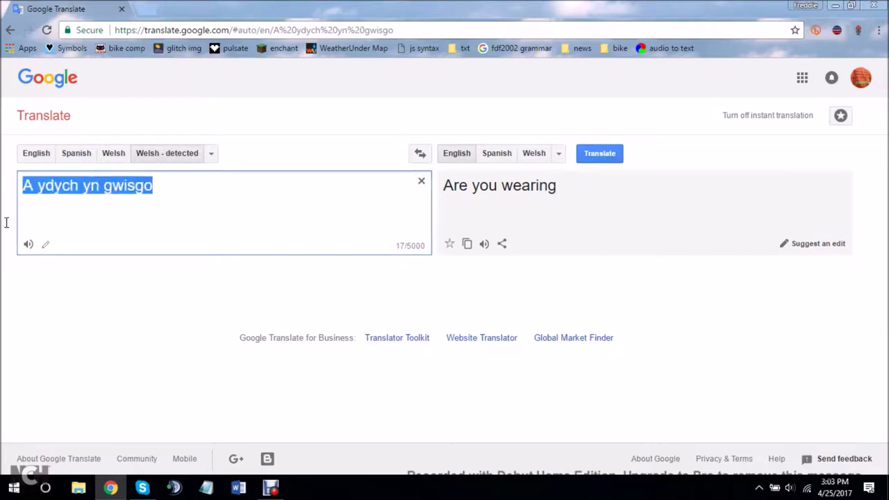
key("BackSpace")
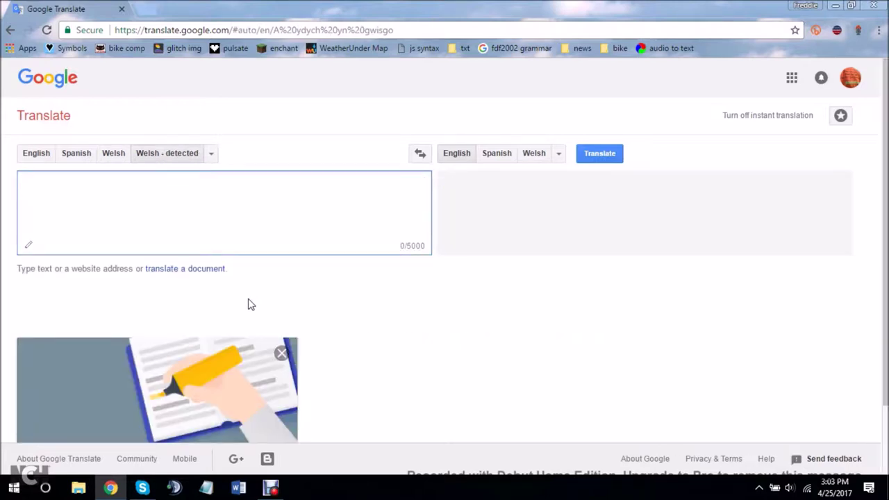
left_click(560, 156)
left_click(561, 160)
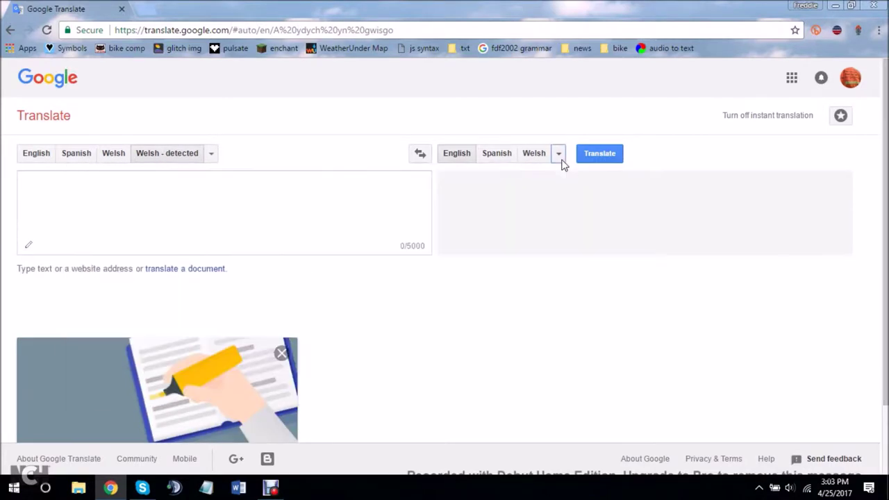
left_click(559, 155)
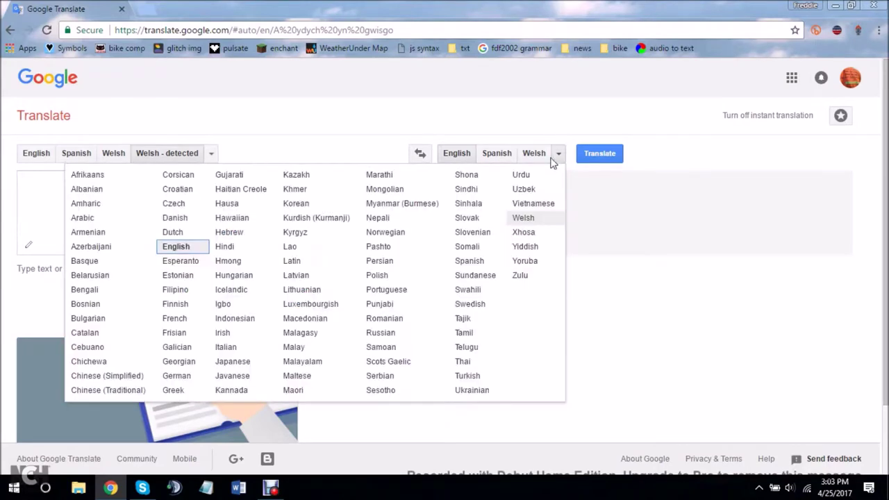
left_click(136, 179)
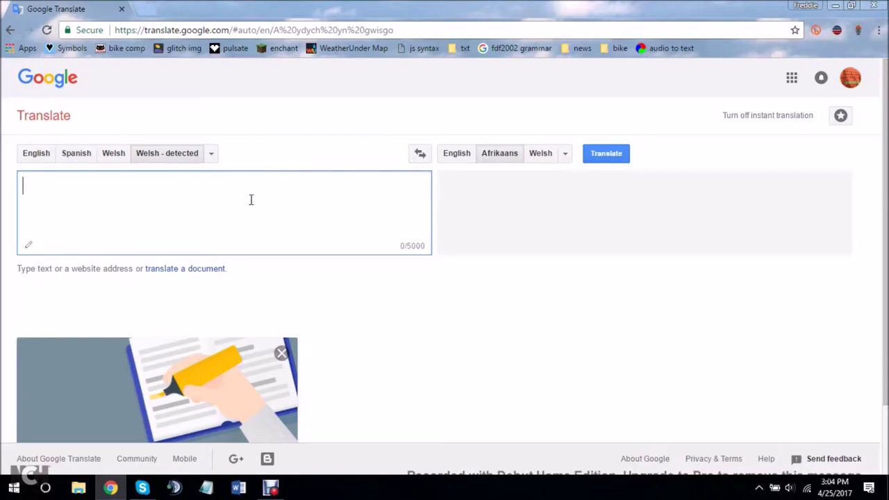
Step: Try and erase the test phrases 'wear', 'hello there how are you' and 'then'
type("wear")
key("BackSpace")
key("BackSpace")
key("BackSpace")
key("BackSpace")
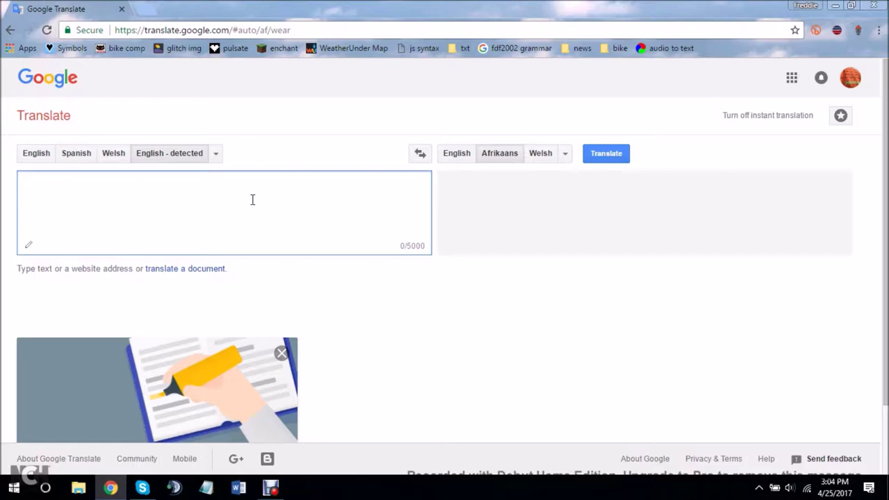
type("hello th")
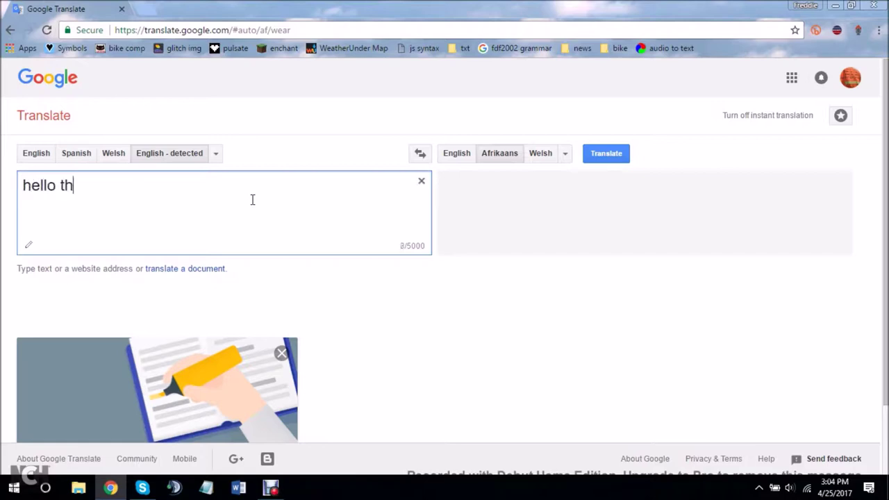
type("ere how are you")
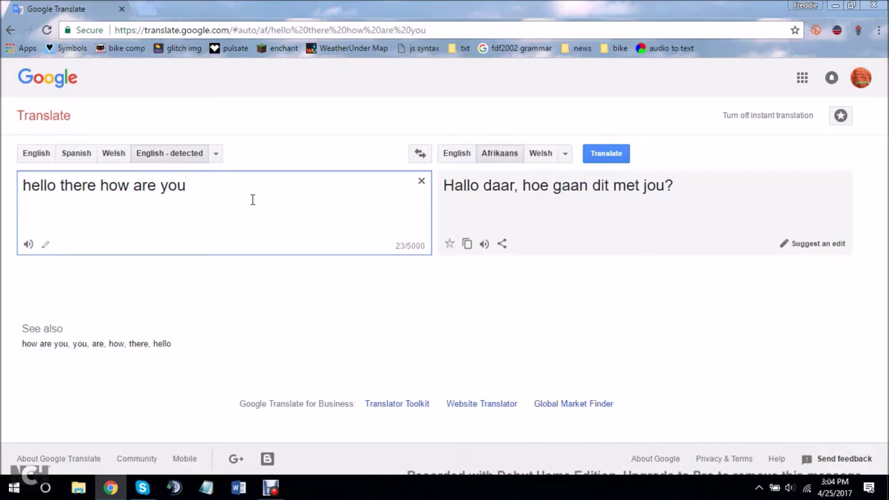
key("BackSpace")
key("BackSpace")
key("BackSpace")
key("BackSpace")
key("BackSpace")
key("BackSpace")
key("BackSpace")
key("BackSpace")
key("BackSpace")
key("BackSpace")
key("BackSpace")
key("BackSpace")
key("BackSpace")
key("BackSpace")
key("BackSpace")
key("BackSpace")
key("BackSpace")
key("BackSpace")
key("BackSpace")
key("BackSpace")
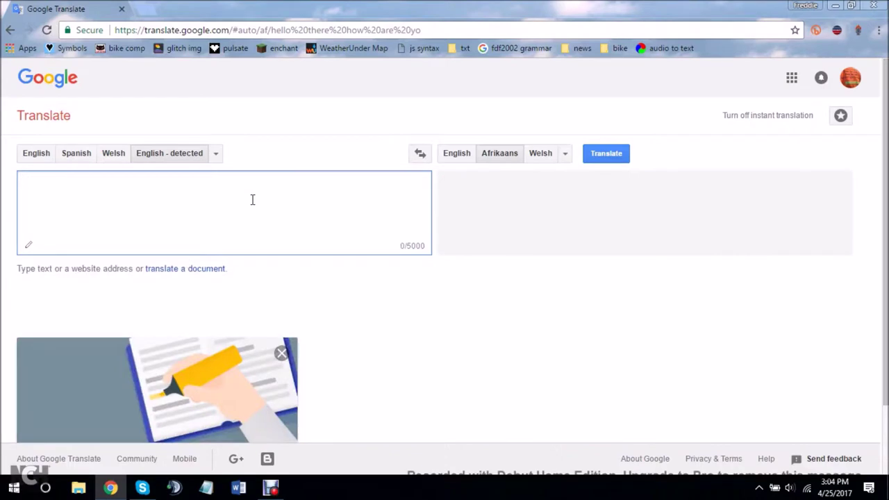
type("then")
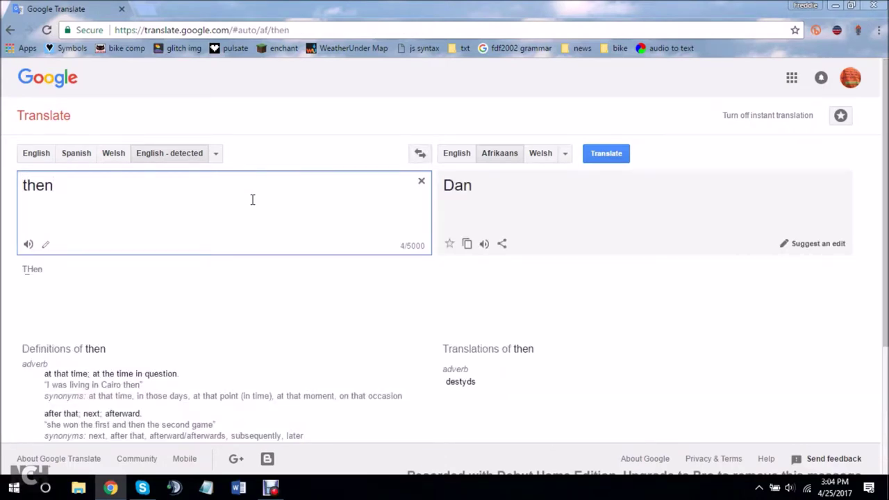
key("BackSpace")
key("BackSpace")
key("BackSpace")
key("BackSpace")
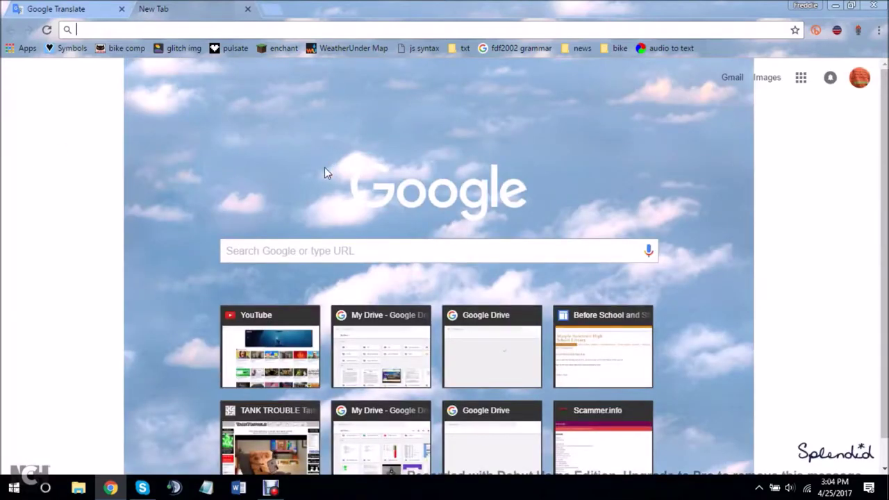
Step: Paste the famous quote into Google Translate, keeping Afrikaans as the target
key("ctrl+v")
key("Return")
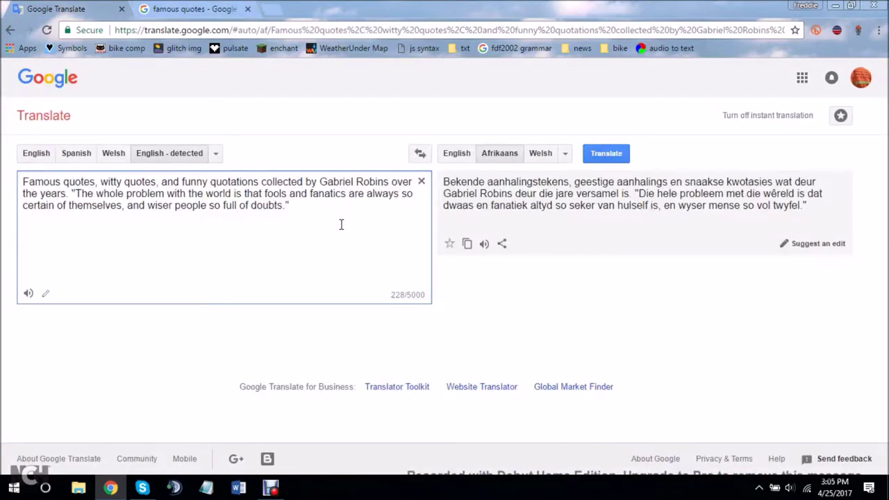
left_click(565, 153)
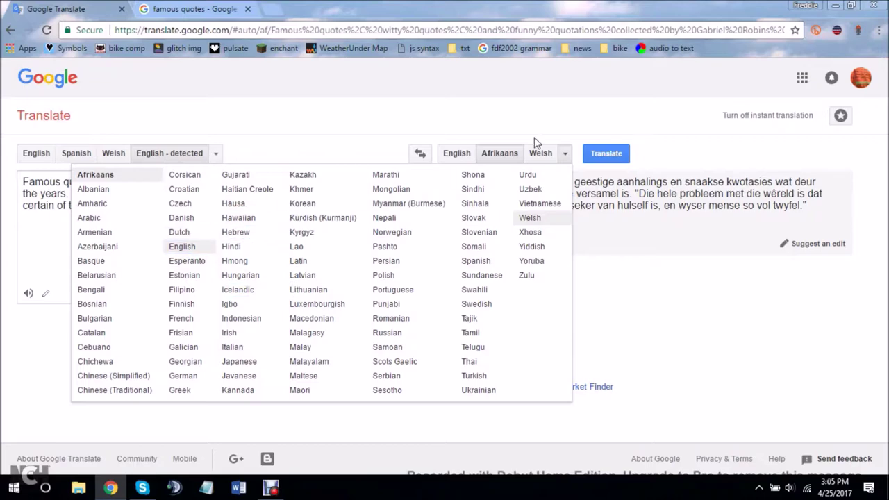
left_click(565, 154)
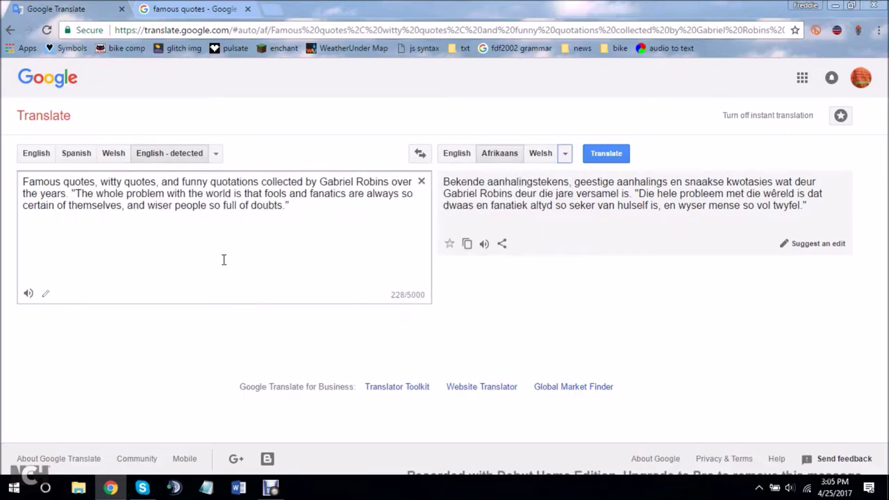
Step: Paste the original English quote into a new Notepad note and move it aside
right_click(207, 489)
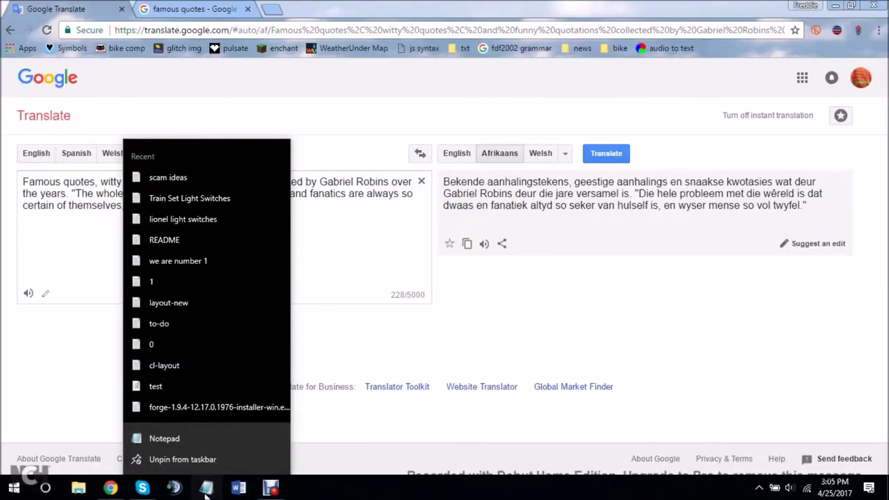
left_click(234, 488)
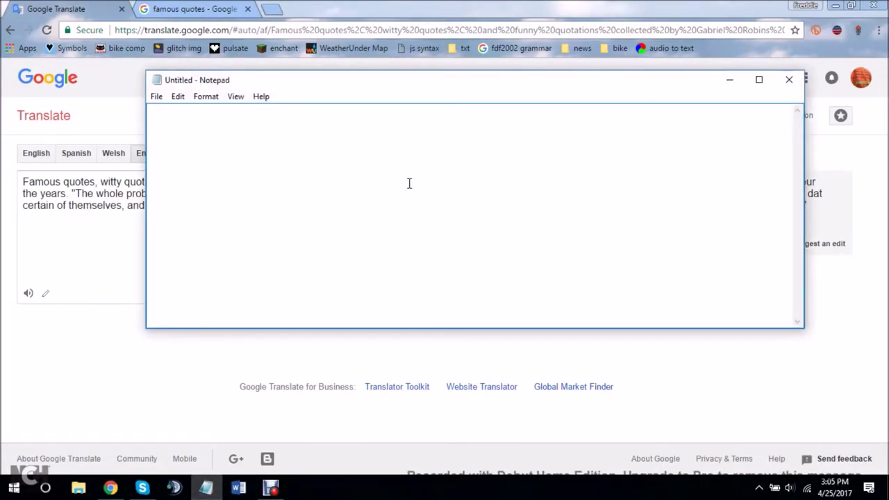
type("Famous quotes, witty quotes, and funny quotations collected by Gabriel Robins over the years. \"The whole problem with the world is that fools and fanatics are always so certain of themselves, and wiser people so full of doubts.\"")
left_click_drag(447, 88, 0, 277)
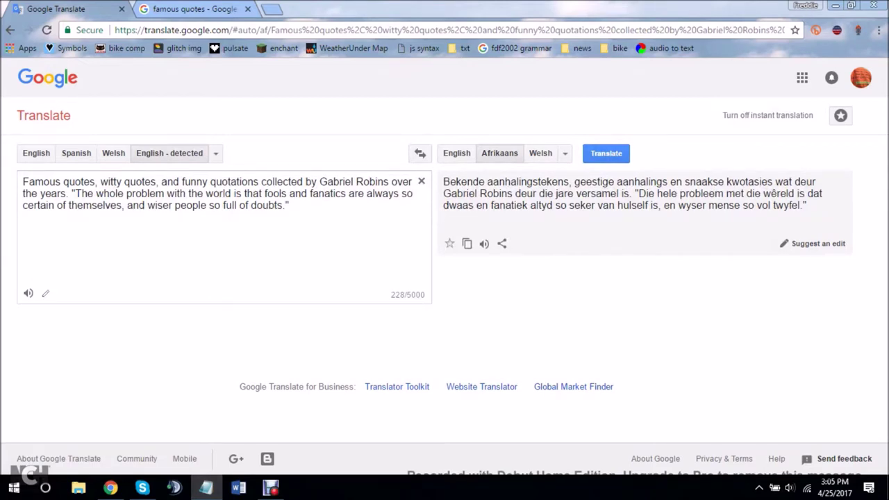
left_click(313, 235)
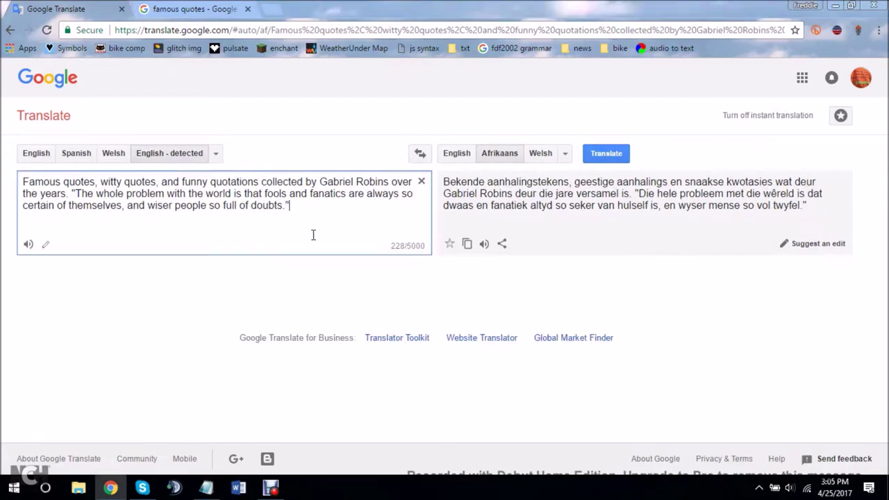
Step: Chain the quote from Afrikaans through Albanian, Amharic, Armenian, Azerbaijani and Basque
left_click(421, 153)
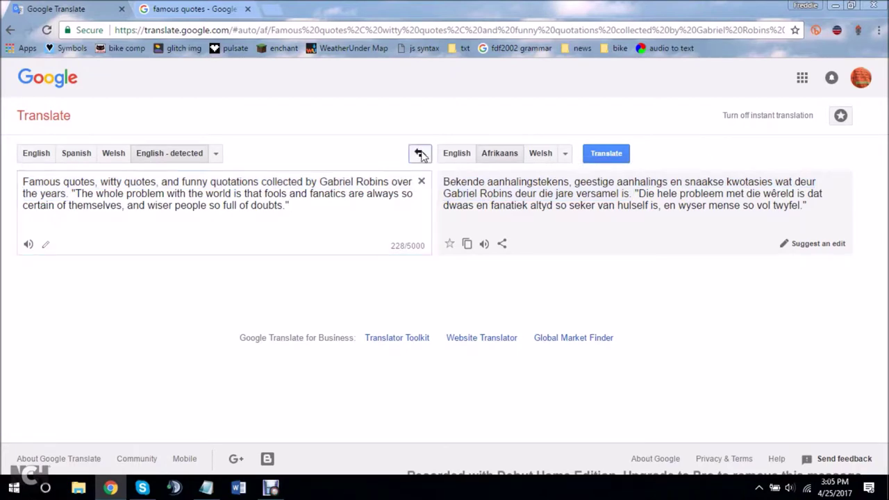
left_click(567, 155)
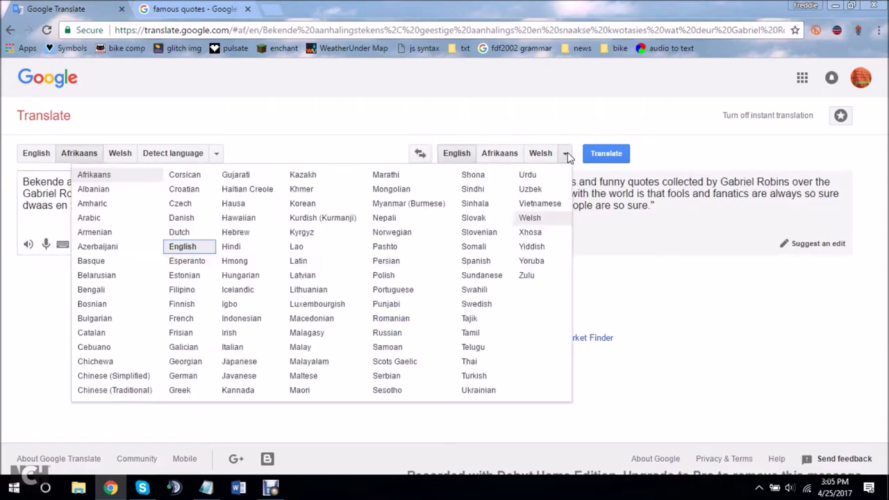
left_click(109, 189)
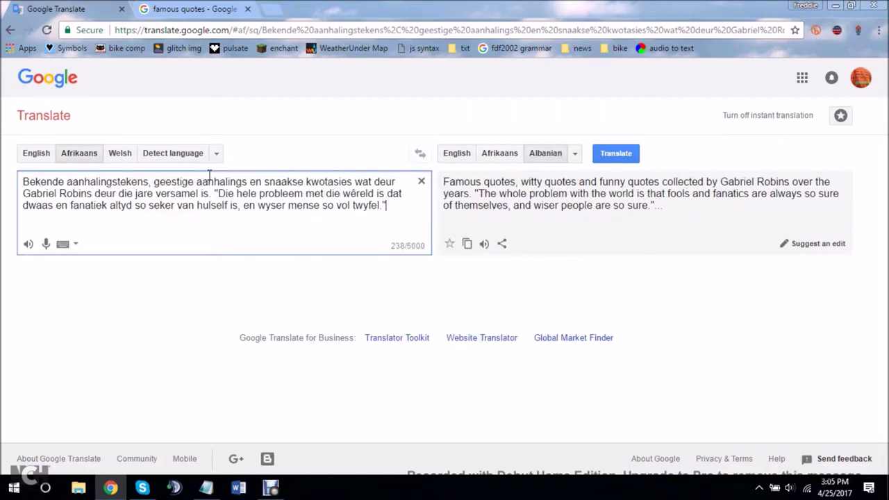
left_click(422, 154)
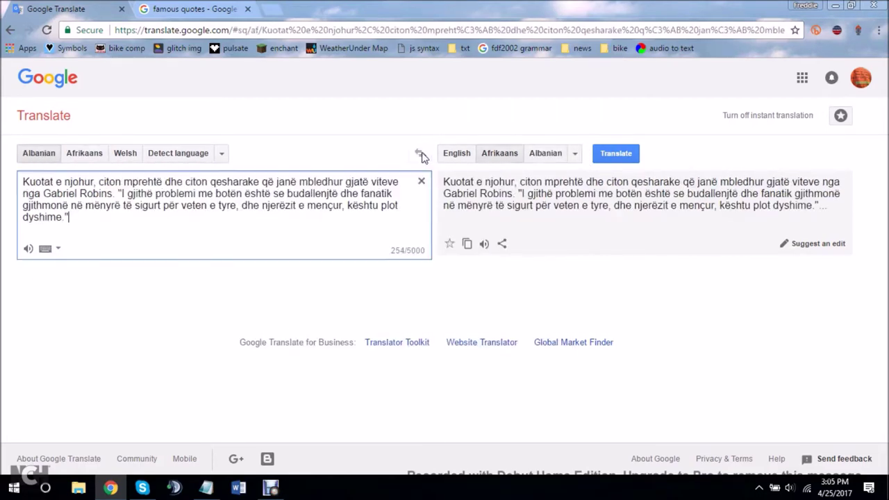
left_click(576, 155)
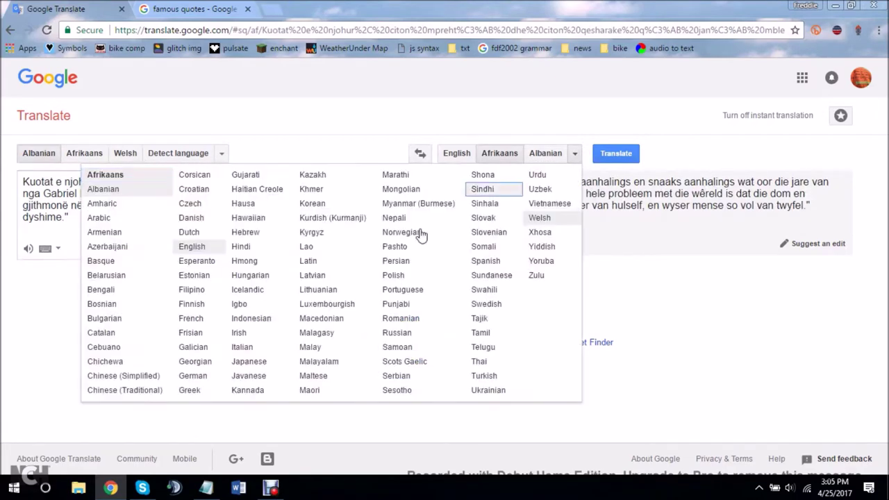
left_click(98, 203)
left_click(422, 154)
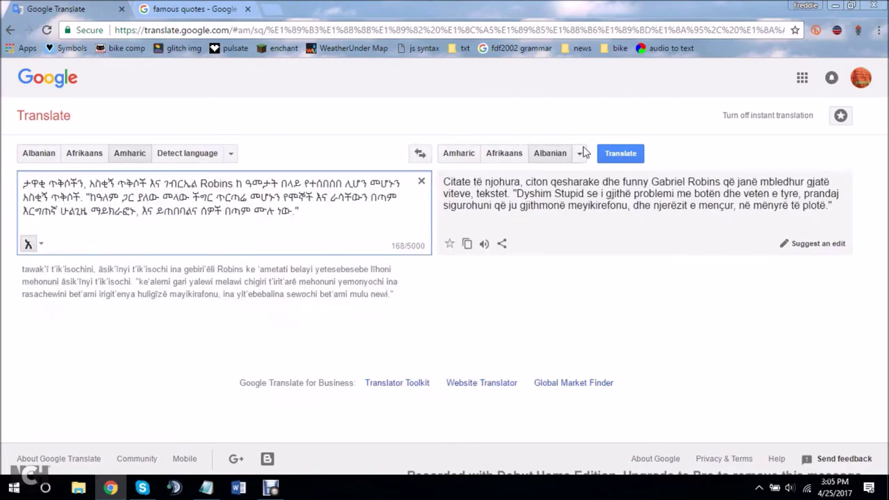
left_click(575, 154)
left_click(101, 235)
left_click(422, 155)
left_click(576, 153)
left_click(101, 249)
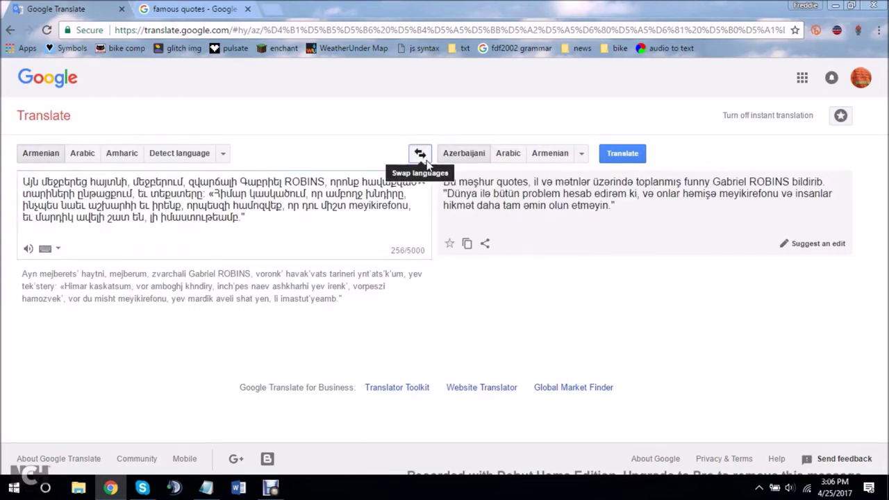
left_click(422, 154)
left_click(423, 155)
Step: Continue the chain through Belarusian, Bengali, Bosnian, Bulgarian, Catalan, Cebuano and Chichewa
left_click(586, 154)
left_click(79, 236)
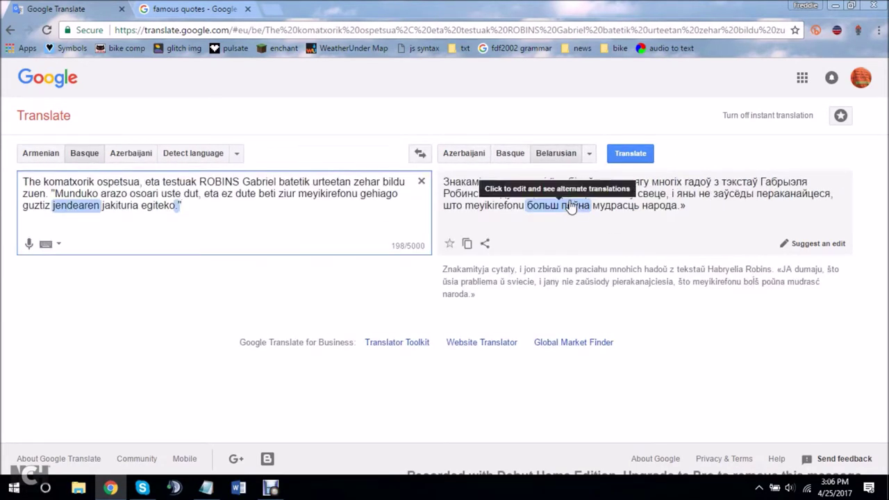
left_click(420, 154)
left_click(589, 154)
left_click(114, 290)
left_click(420, 153)
left_click(578, 154)
left_click(112, 306)
left_click(421, 154)
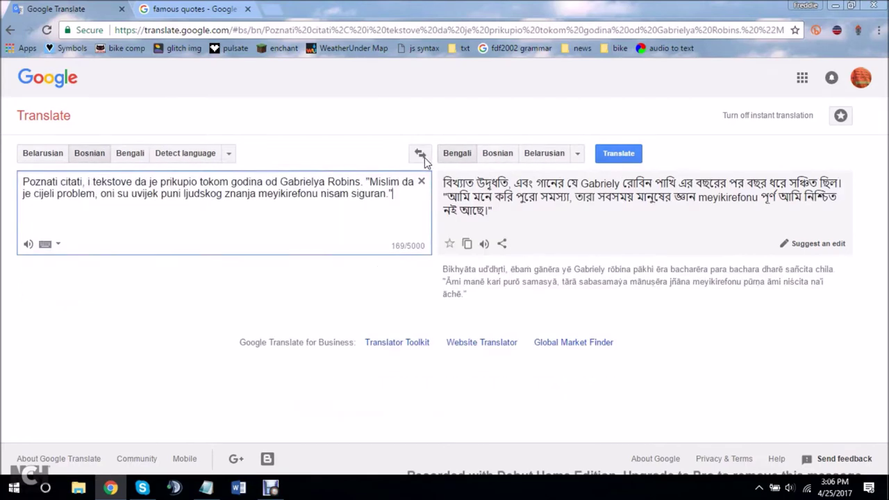
left_click(149, 323)
left_click(422, 153)
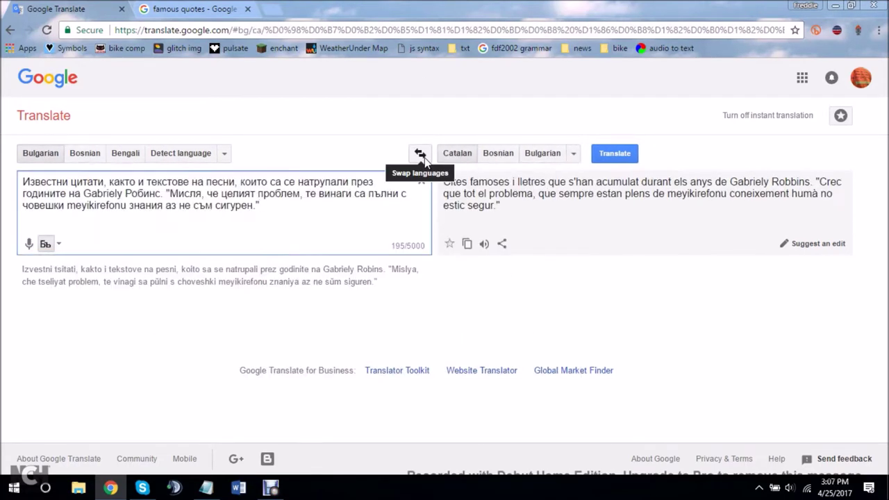
left_click(421, 154)
left_click(573, 153)
left_click(149, 341)
left_click(420, 153)
Step: Relay the text through Chinese (Simplified), Chinese (Traditional), Corsican and Croatian
left_click(149, 355)
left_click(419, 153)
left_click(623, 152)
left_click(148, 370)
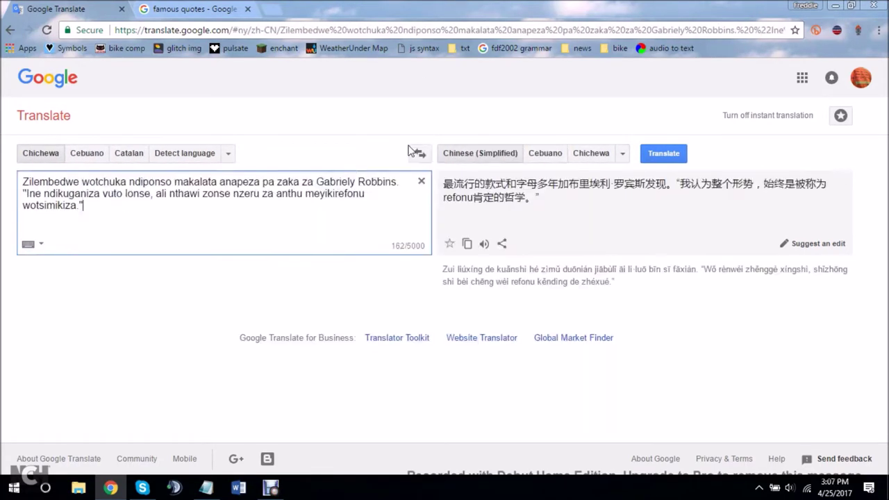
left_click(419, 153)
left_click(622, 152)
left_click(170, 388)
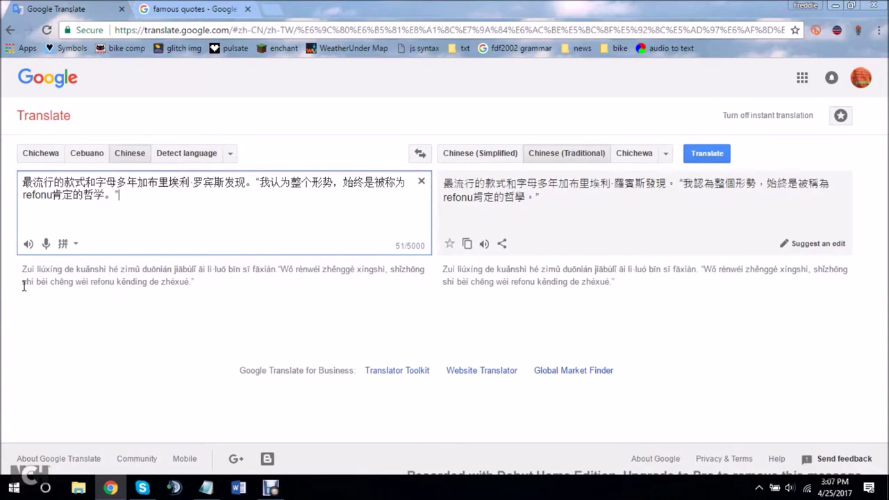
left_click(420, 153)
left_click(667, 153)
left_click(149, 402)
left_click(420, 153)
Step: Relay it through Czech, Danish and Dutch, leaving Dutch translated into Danish
left_click(666, 154)
left_click(148, 417)
left_click(420, 154)
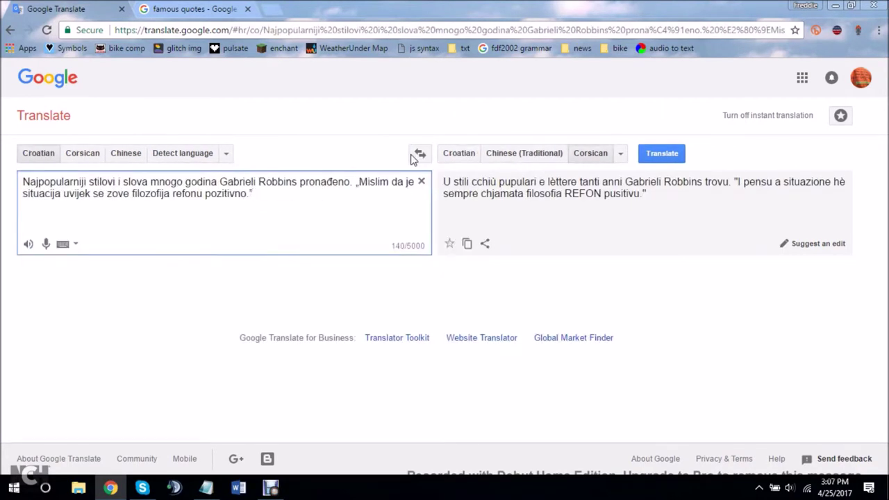
left_click(621, 153)
left_click(188, 202)
left_click(420, 153)
left_click(570, 152)
left_click(188, 216)
left_click(419, 154)
left_click(188, 230)
left_click(420, 153)
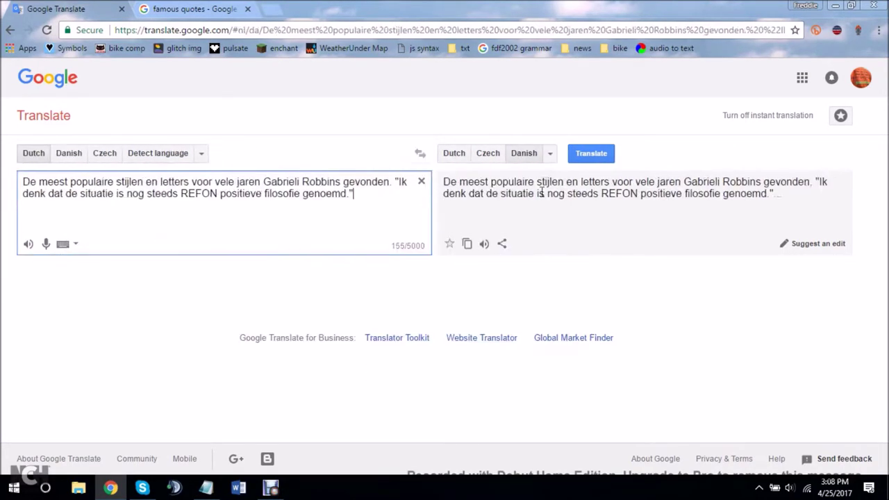
left_click(549, 153)
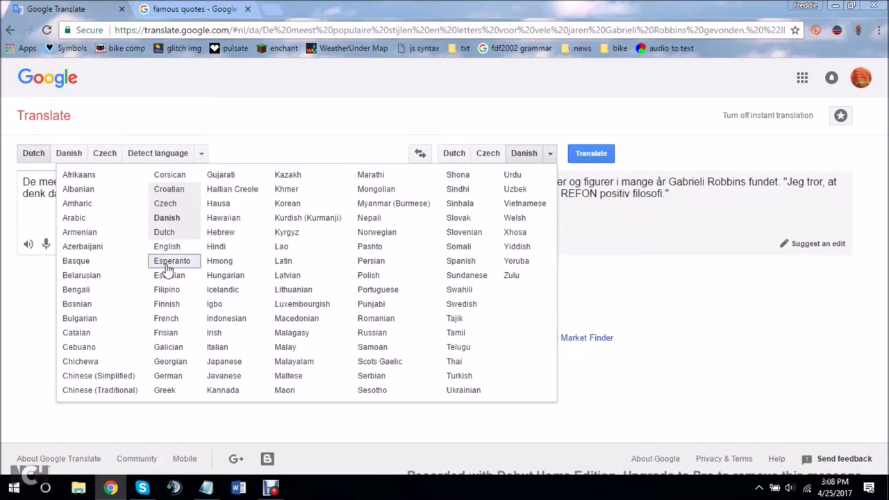
Step: Choose English as the target to render the relayed Dutch quote back in English
left_click(173, 249)
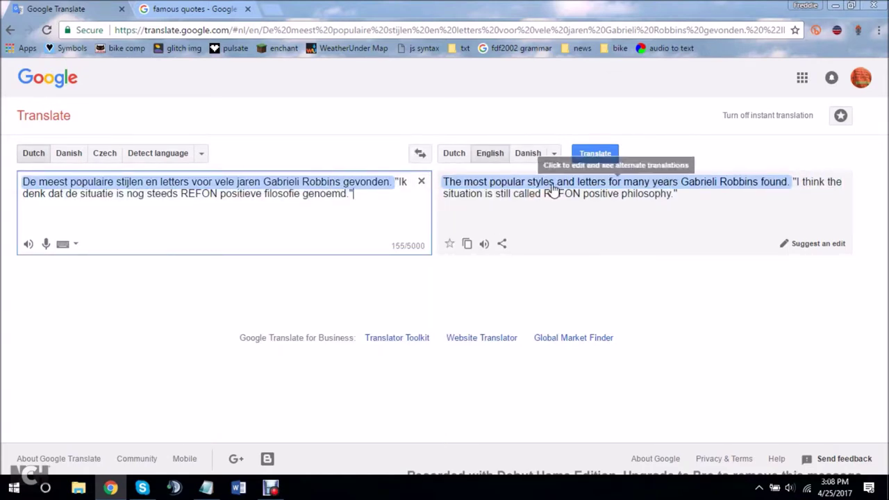
Step: Place the Notepad note with the original quote under the final English translation to compare, then move it out of view
left_click(206, 488)
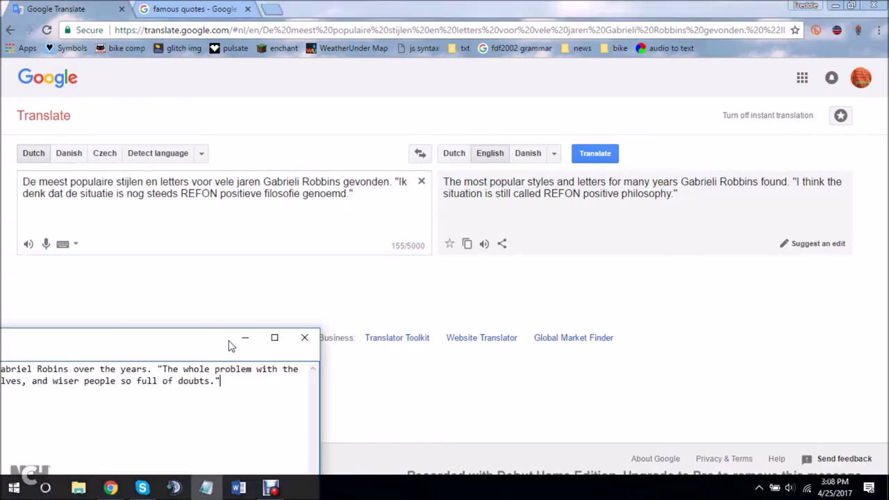
left_click_drag(229, 344, 720, 256)
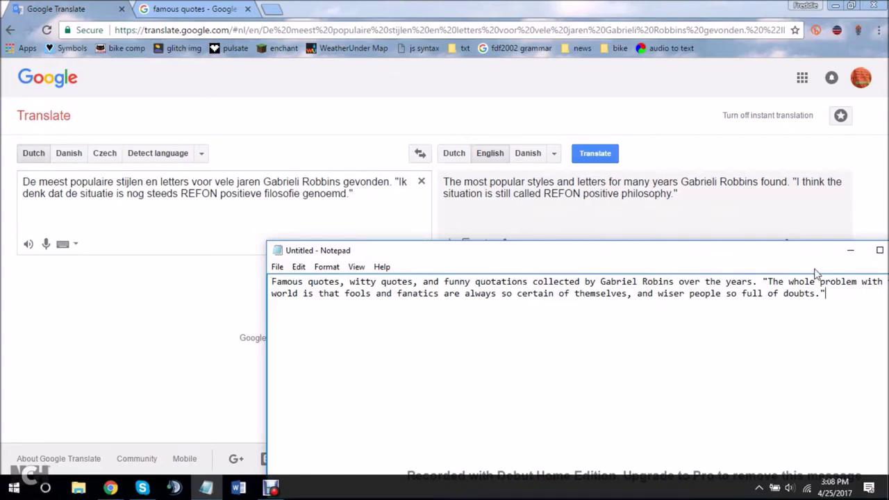
left_click_drag(702, 260, 631, 253)
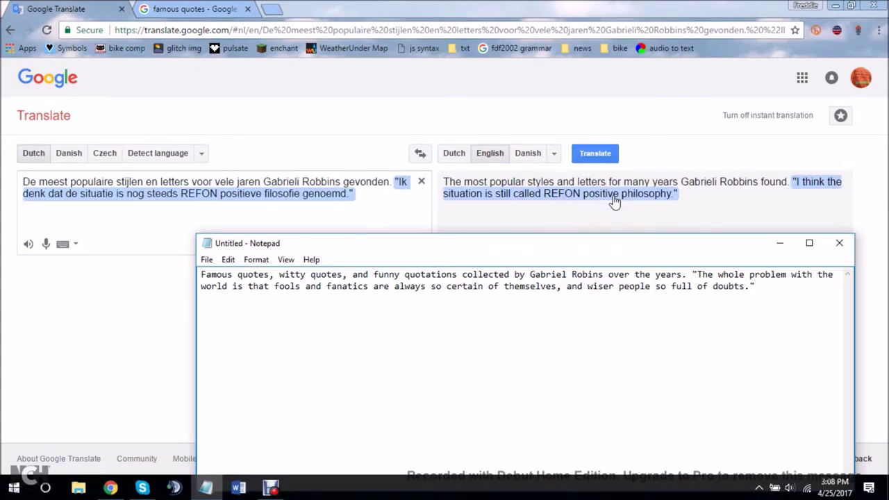
left_click_drag(628, 249, 0, 306)
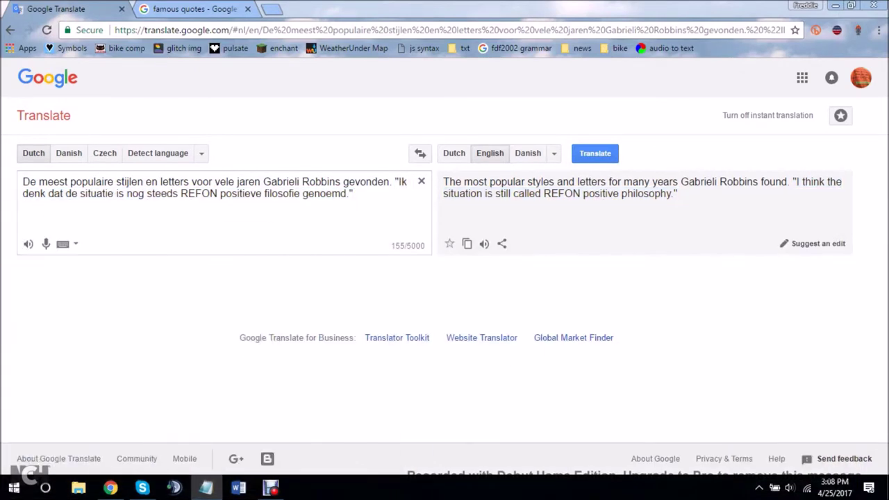
Step: Relay the English text through Esperanto and on to Estonian, swapping each result into the source
left_click(555, 154)
left_click(555, 154)
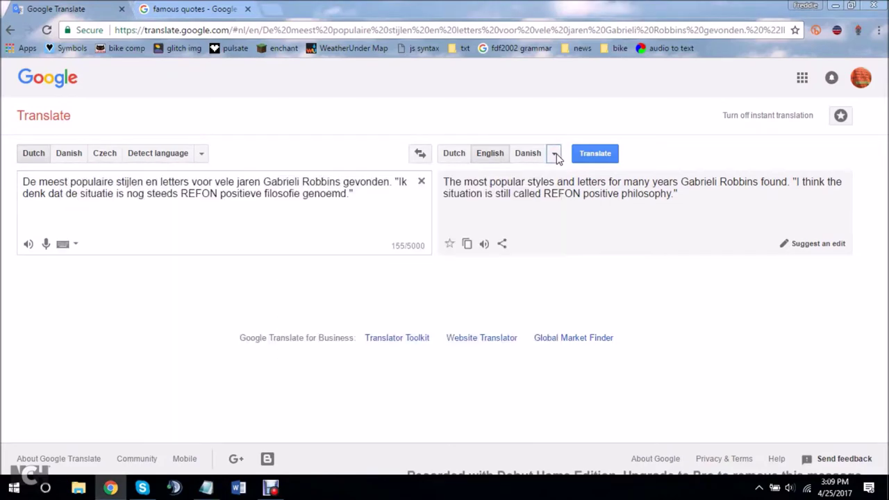
left_click(420, 154)
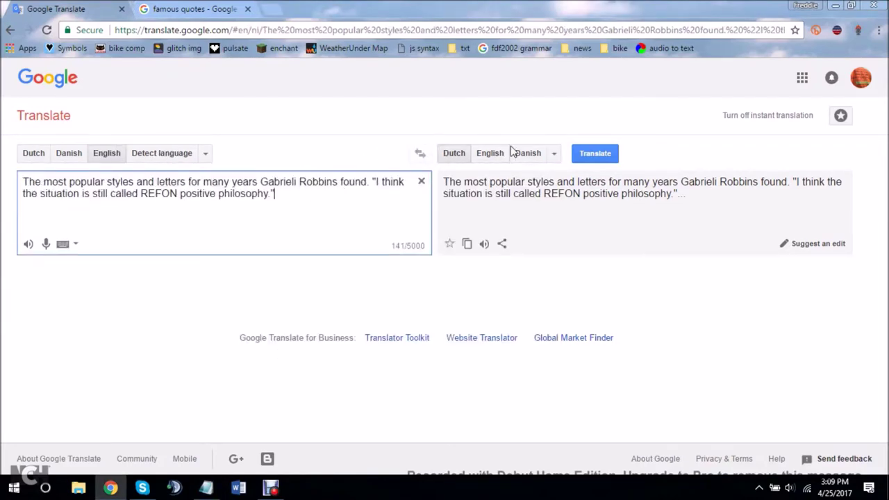
left_click(559, 157)
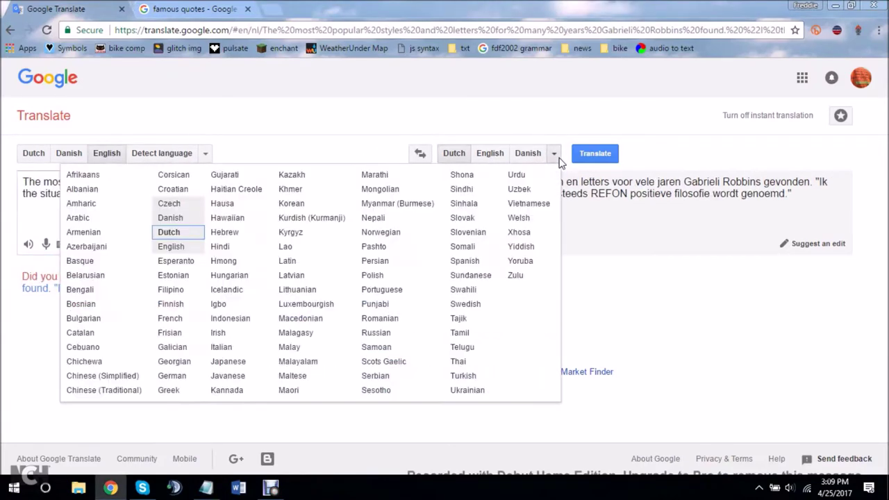
left_click(176, 261)
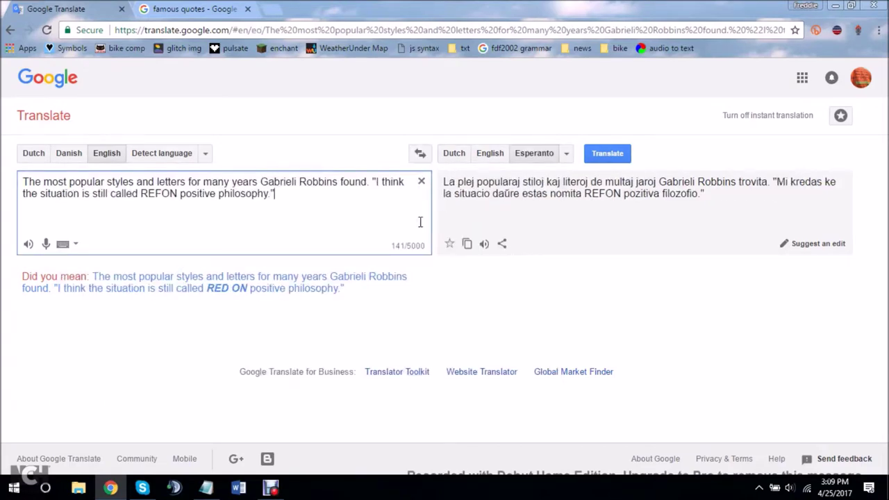
left_click(421, 154)
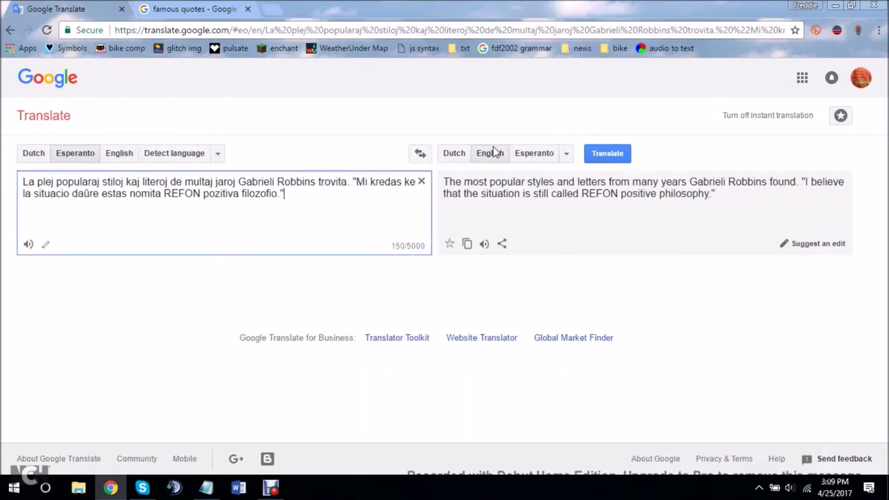
left_click(568, 154)
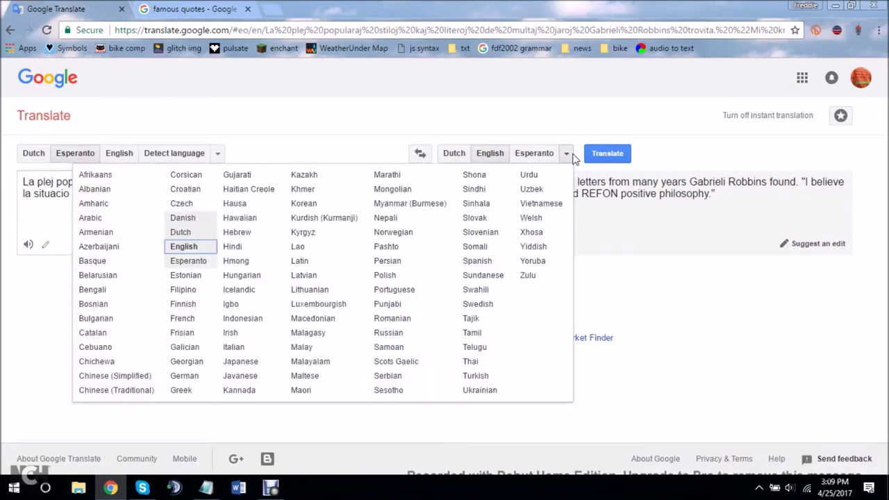
left_click(185, 275)
left_click(420, 153)
Step: Continue the chain through Filipino, Finnish, French, Frisian and Galician
left_click(575, 153)
left_click(183, 290)
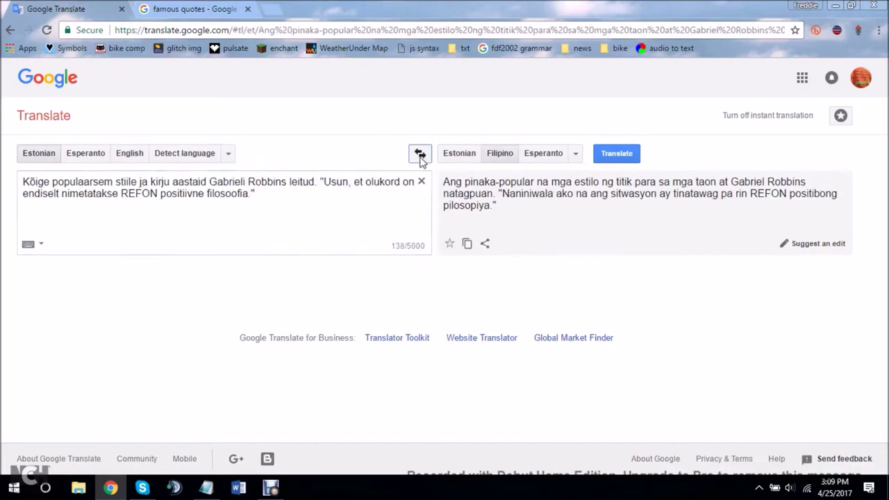
left_click(420, 154)
left_click(421, 153)
left_click(575, 153)
left_click(175, 329)
left_click(421, 154)
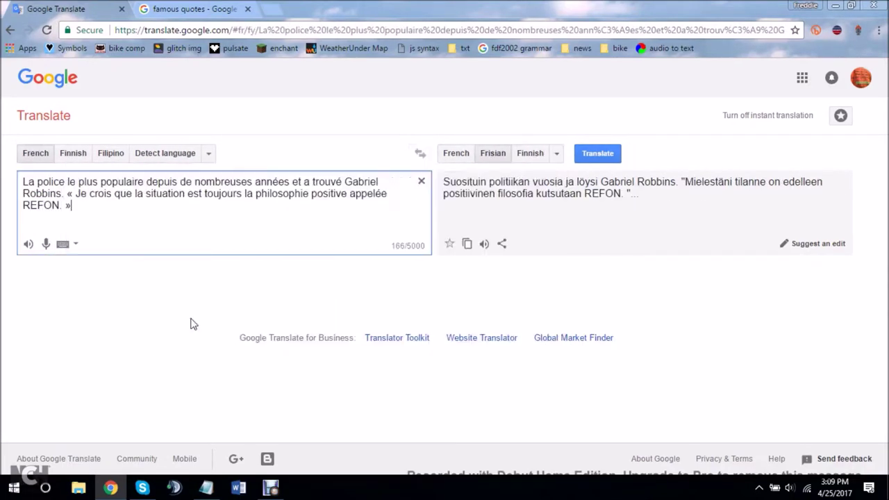
left_click(420, 154)
left_click(556, 153)
left_click(203, 353)
left_click(420, 153)
left_click(556, 154)
Step: Carry the text through Georgian, German, Greek and Gujarati
left_click(201, 367)
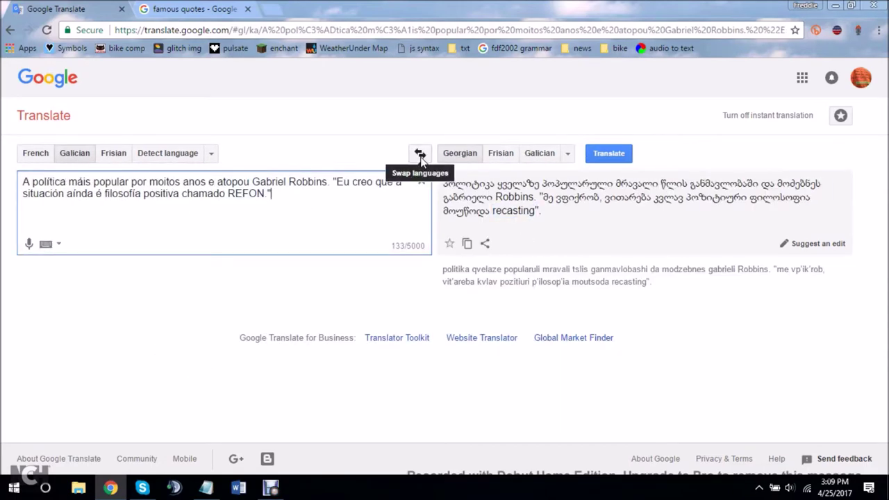
left_click(420, 153)
left_click(568, 153)
left_click(183, 376)
left_click(421, 153)
left_click(568, 153)
left_click(179, 390)
left_click(420, 154)
left_click(566, 154)
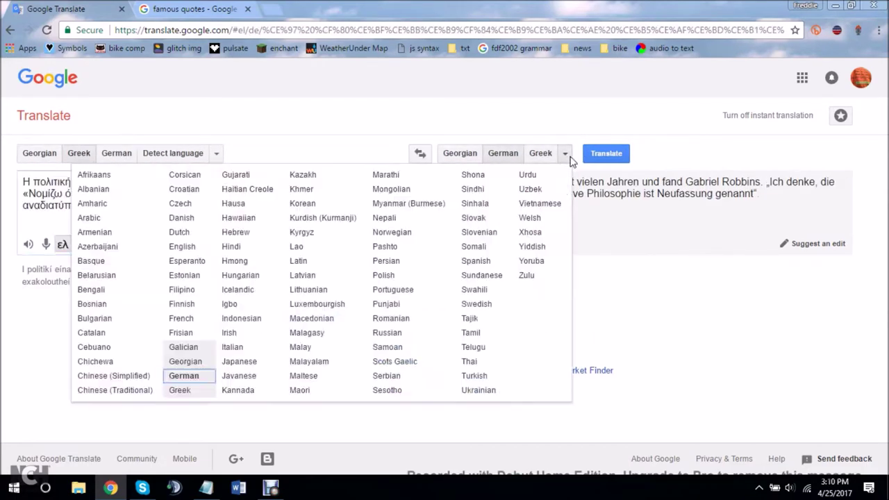
left_click(235, 175)
left_click(420, 154)
Step: Relay the text through Haitian Creole, Hausa, Hawaiian, Hebrew and Hindi
left_click(564, 153)
left_click(248, 189)
left_click(420, 154)
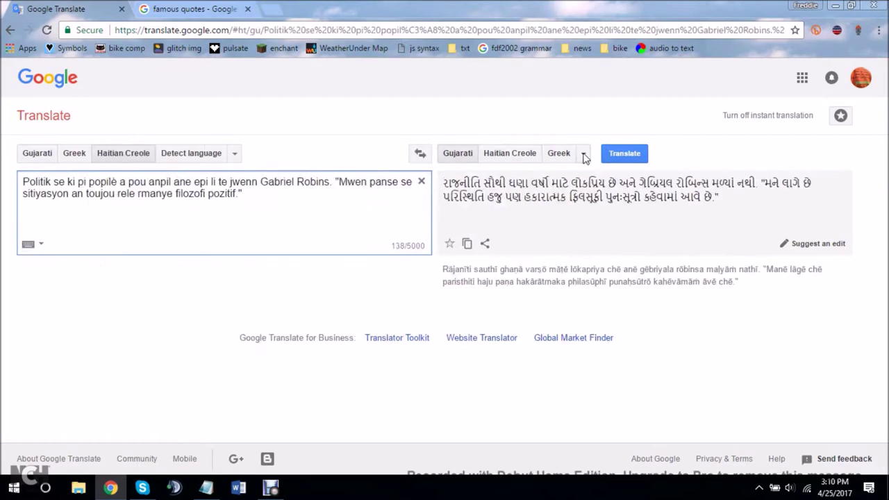
left_click(584, 153)
left_click(236, 203)
left_click(421, 154)
left_click(586, 153)
left_click(236, 218)
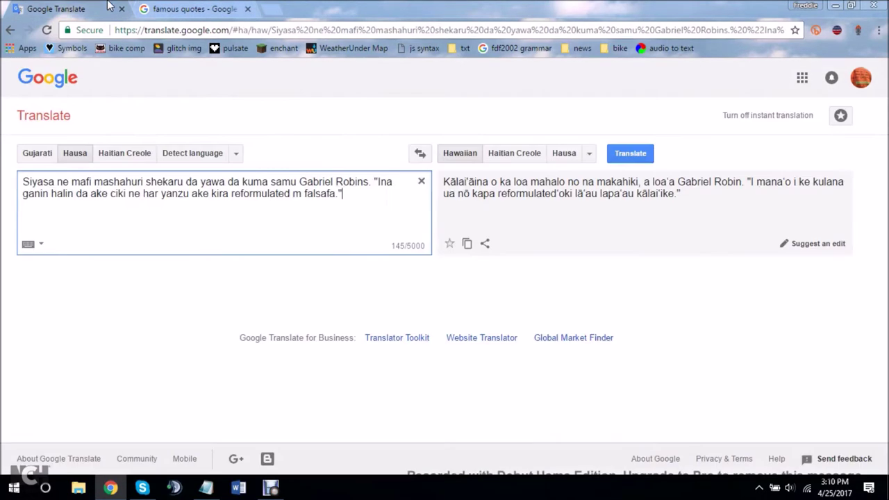
left_click(420, 154)
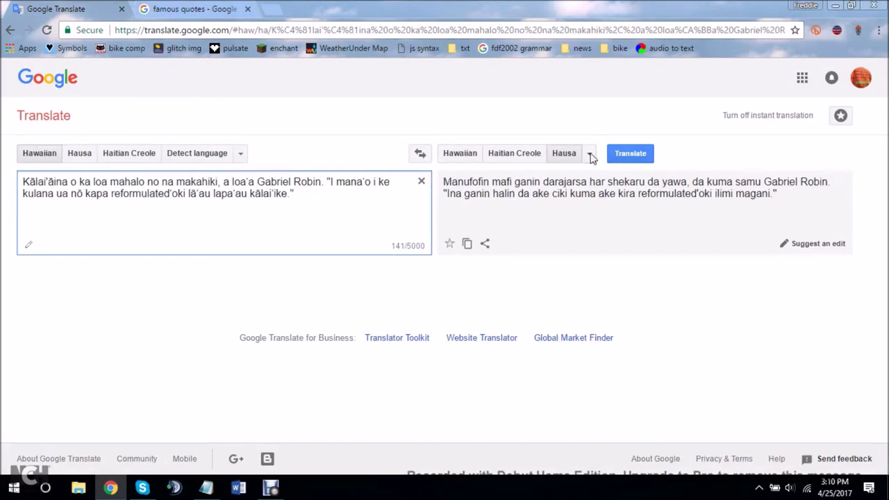
left_click(589, 154)
left_click(236, 233)
left_click(421, 153)
left_click(566, 153)
left_click(237, 247)
Step: Continue the chain through Hmong, Hungarian and Icelandic
left_click(421, 153)
left_click(560, 154)
left_click(236, 262)
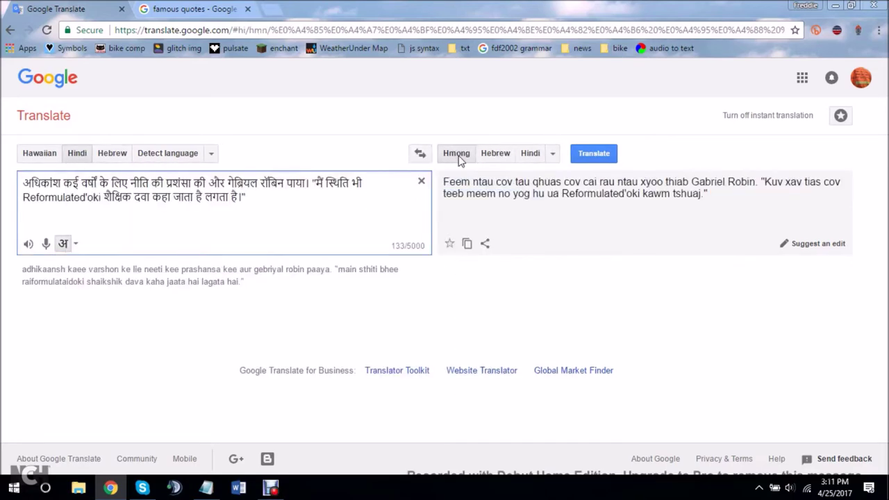
left_click(420, 154)
left_click(556, 153)
left_click(236, 277)
left_click(420, 154)
left_click(237, 291)
left_click(420, 153)
Step: Carry the text through Igbo, Indonesian, Irish and Italian
left_click(577, 154)
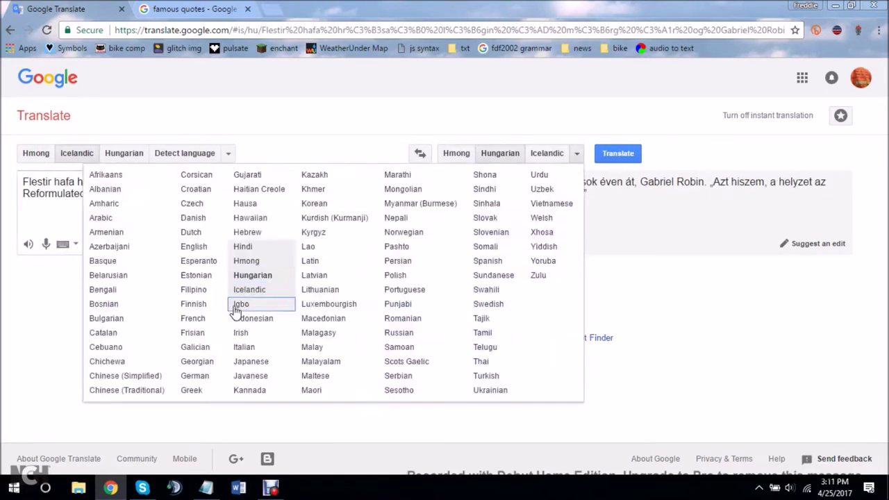
left_click(237, 305)
left_click(421, 153)
left_click(567, 154)
left_click(236, 320)
left_click(420, 154)
left_click(568, 153)
left_click(229, 332)
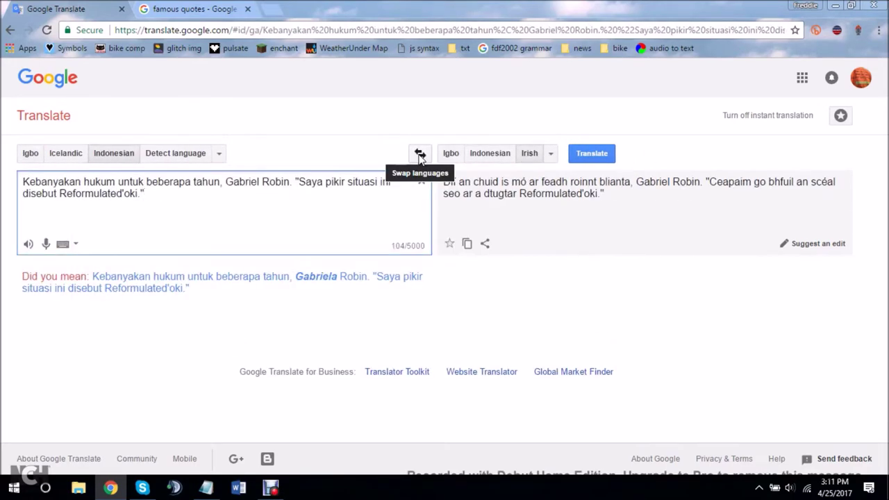
left_click(421, 154)
left_click(552, 153)
left_click(230, 347)
left_click(420, 154)
Step: Relay the text through Japanese, Javanese, Kannada and Kazakh
left_click(557, 153)
left_click(231, 362)
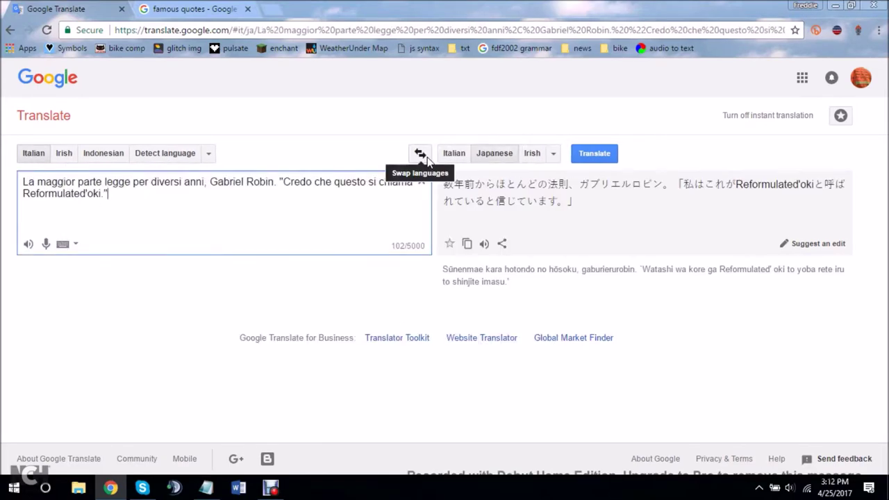
left_click(421, 153)
left_click(557, 154)
left_click(231, 376)
left_click(420, 154)
left_click(557, 154)
left_click(233, 390)
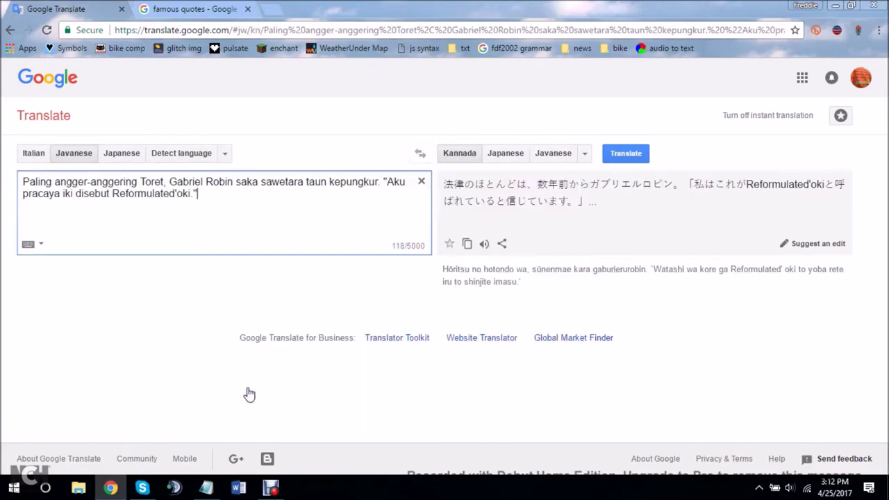
left_click(421, 154)
left_click(580, 154)
left_click(232, 405)
left_click(421, 153)
Step: Continue the chain through Khmer, Korean, Kurdish (Kurmanji) and Kyrgyz
left_click(564, 154)
left_click(233, 420)
left_click(420, 154)
left_click(564, 154)
left_click(319, 202)
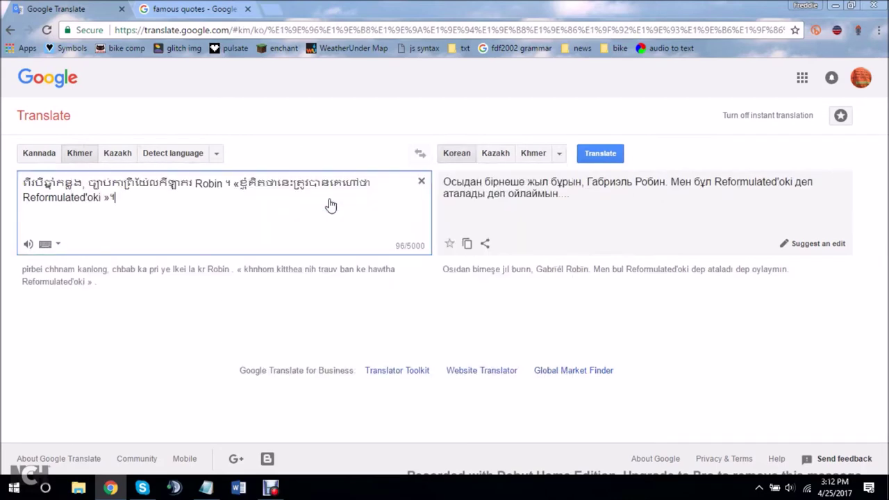
left_click(420, 153)
left_click(560, 156)
left_click(319, 215)
left_click(420, 156)
left_click(601, 154)
left_click(320, 230)
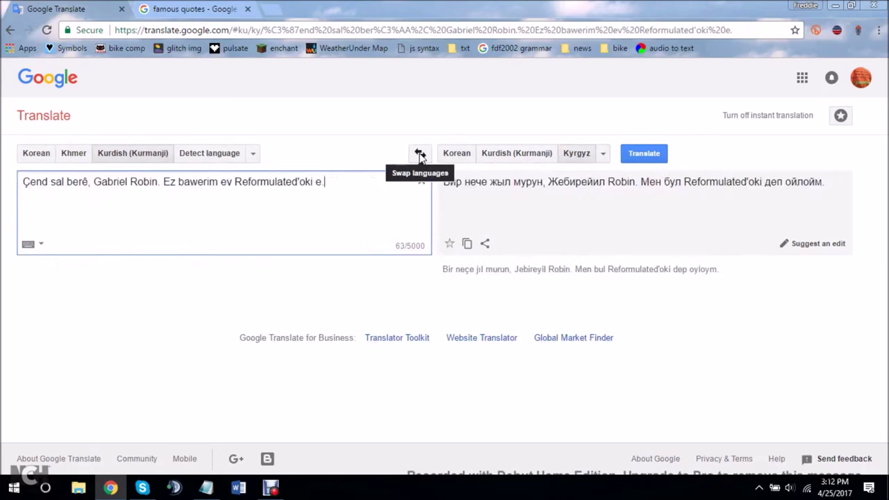
left_click(420, 153)
Step: Carry the text through Lao, Latin, Latvian and Lithuanian
left_click(601, 154)
left_click(368, 249)
left_click(420, 154)
left_click(589, 153)
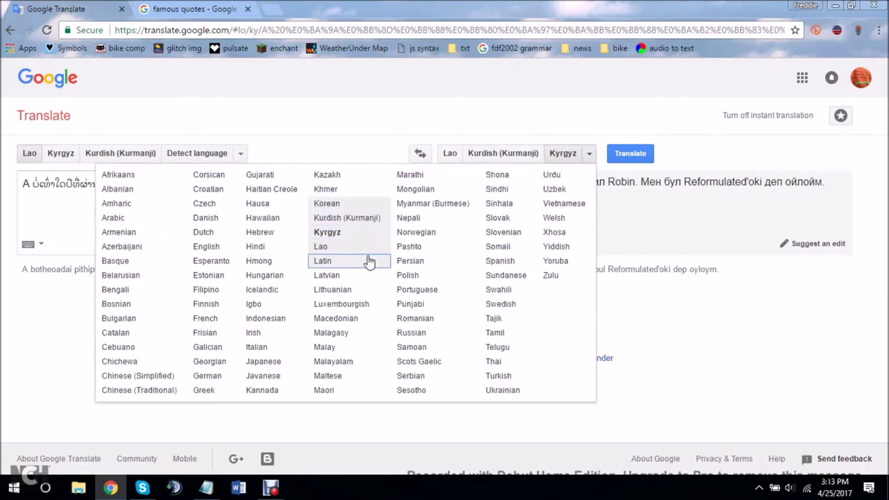
left_click(367, 261)
left_click(421, 154)
left_click(532, 154)
left_click(368, 278)
left_click(420, 154)
left_click(537, 153)
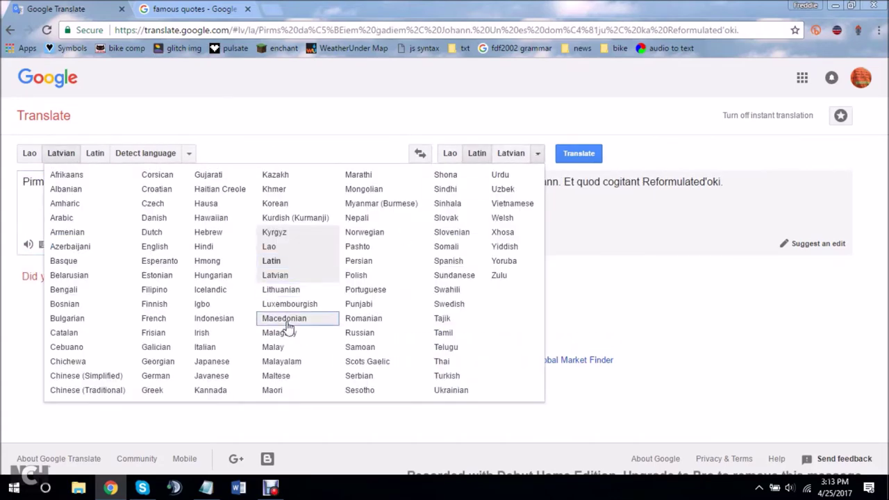
left_click(292, 300)
left_click(421, 153)
Step: Relay the text through Luxembourgish, Macedonian, Malagasy and Malay
left_click(564, 153)
left_click(334, 306)
left_click(421, 154)
left_click(602, 154)
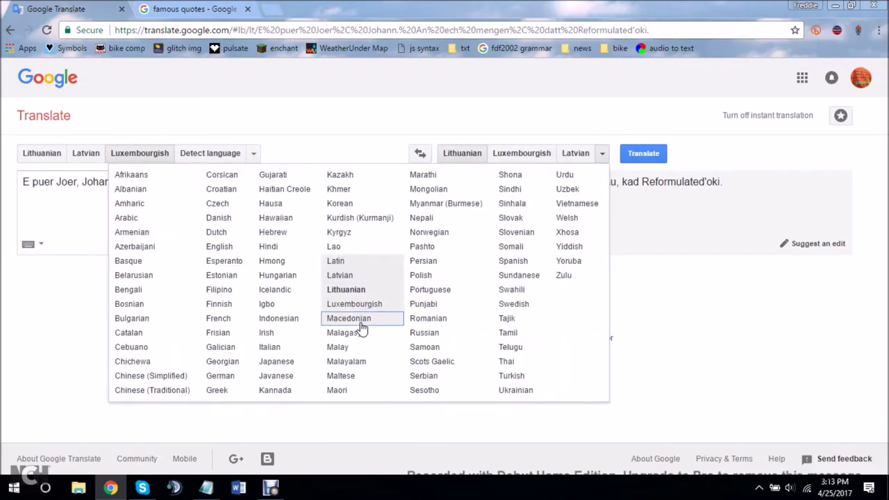
left_click(365, 317)
left_click(421, 153)
left_click(620, 153)
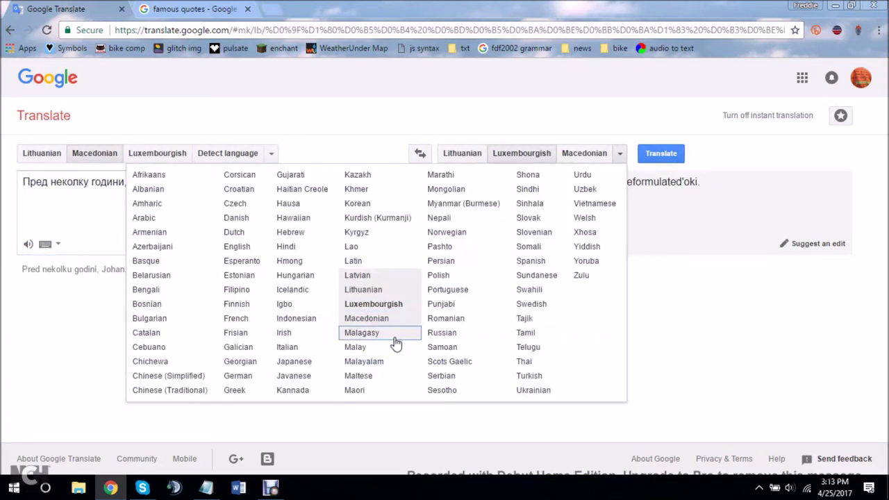
left_click(389, 334)
left_click(420, 153)
left_click(618, 153)
left_click(355, 347)
left_click(420, 153)
Step: Continue the chain through Malayalam, Maltese, Maori and Marathi
left_click(587, 154)
left_click(364, 361)
left_click(421, 153)
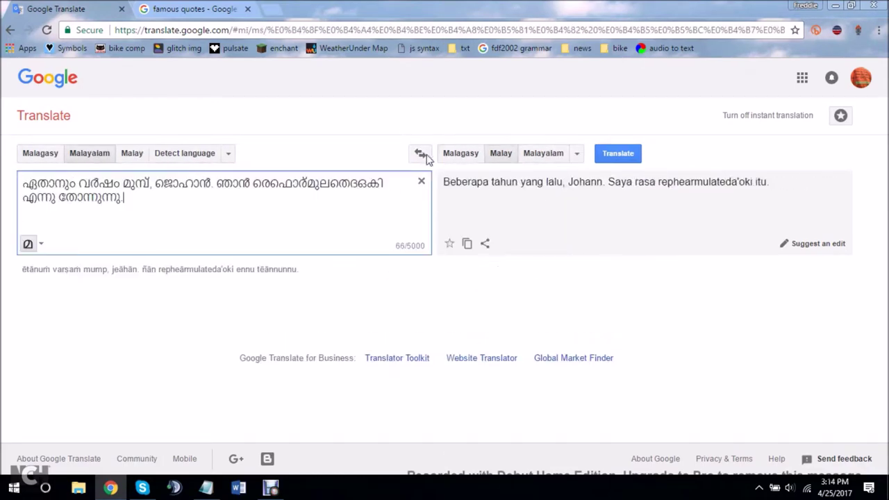
left_click(316, 376)
left_click(420, 153)
left_click(305, 390)
left_click(420, 153)
left_click(577, 153)
left_click(397, 175)
left_click(420, 154)
Step: Carry the text through Mongolian, Myanmar (Burmese), Nepali and Norwegian
left_click(557, 153)
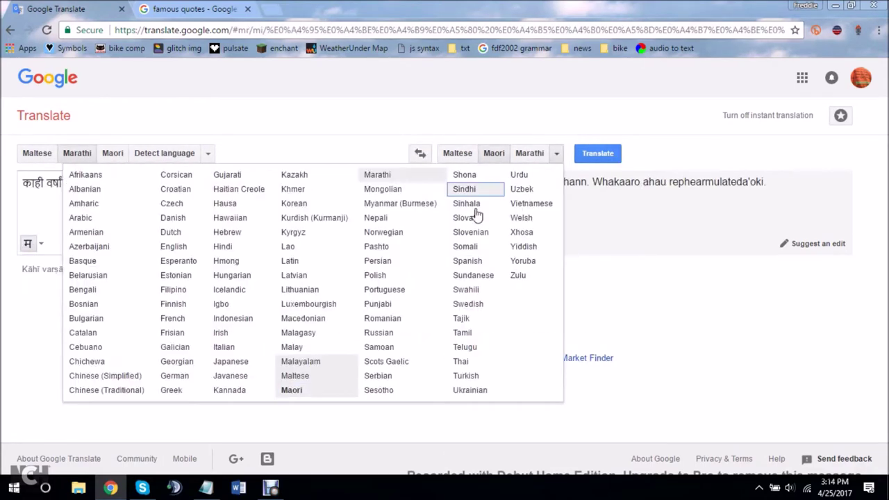
left_click(382, 189)
left_click(421, 153)
left_click(570, 154)
left_click(413, 204)
left_click(420, 153)
left_click(437, 217)
left_click(420, 154)
left_click(616, 154)
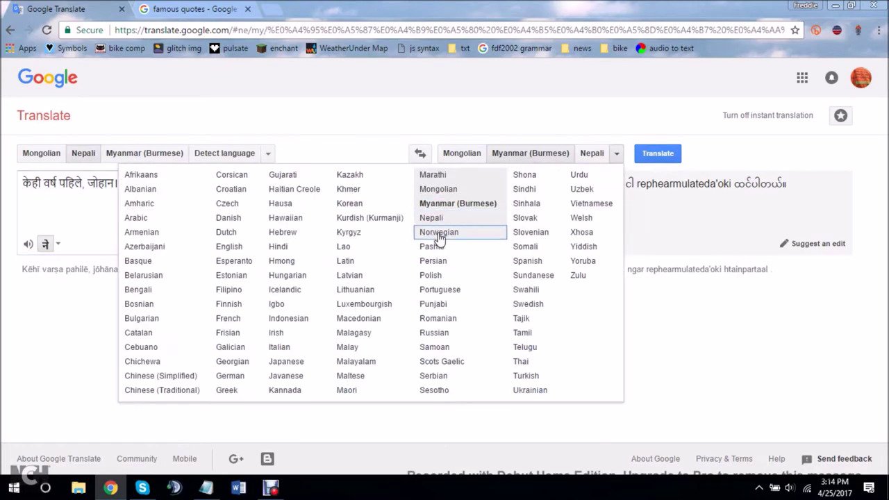
left_click(439, 233)
left_click(420, 153)
Step: Relay the text through Pashto, Persian, Polish and Portuguese
left_click(616, 153)
left_click(431, 246)
left_click(420, 154)
left_click(571, 153)
left_click(427, 261)
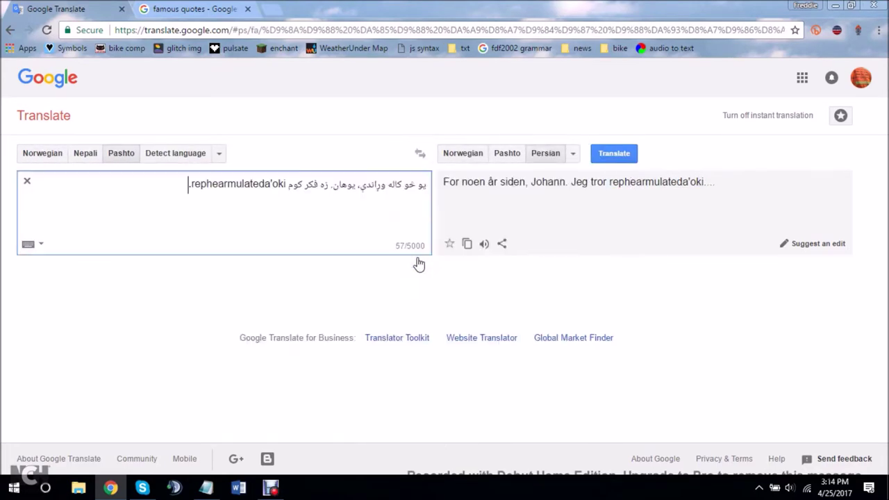
left_click(420, 154)
left_click(573, 153)
left_click(417, 275)
left_click(420, 154)
left_click(573, 153)
left_click(417, 291)
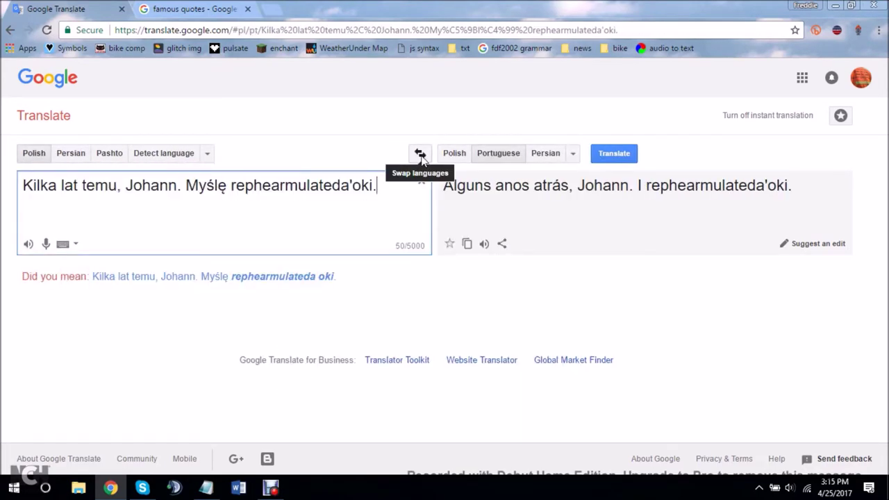
left_click(420, 154)
Step: Continue the chain through Punjabi, Romanian, Russian, Samoan and Scots Gaelic
left_click(574, 154)
left_click(431, 306)
left_click(420, 154)
left_click(573, 154)
left_click(416, 319)
left_click(420, 154)
left_click(421, 334)
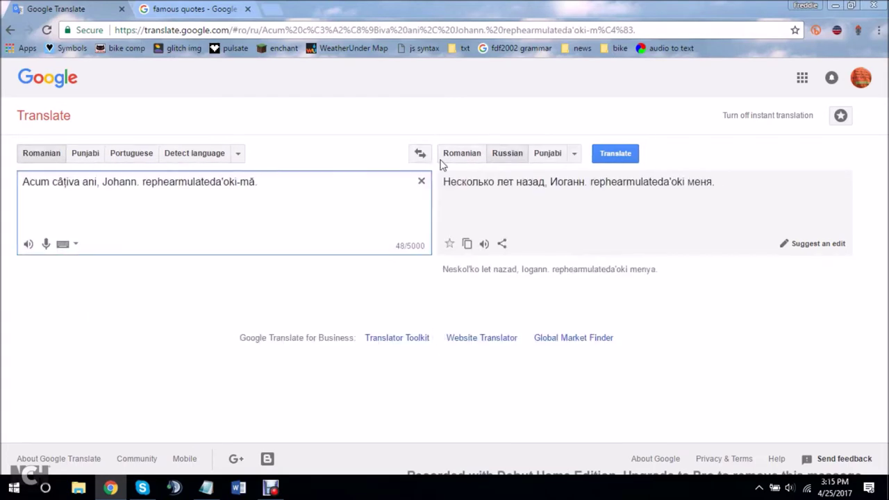
left_click(421, 154)
left_click(574, 154)
left_click(410, 347)
left_click(420, 154)
left_click(578, 154)
left_click(416, 361)
left_click(420, 154)
Step: Carry the text through Serbian, Sesotho and Shona
left_click(587, 153)
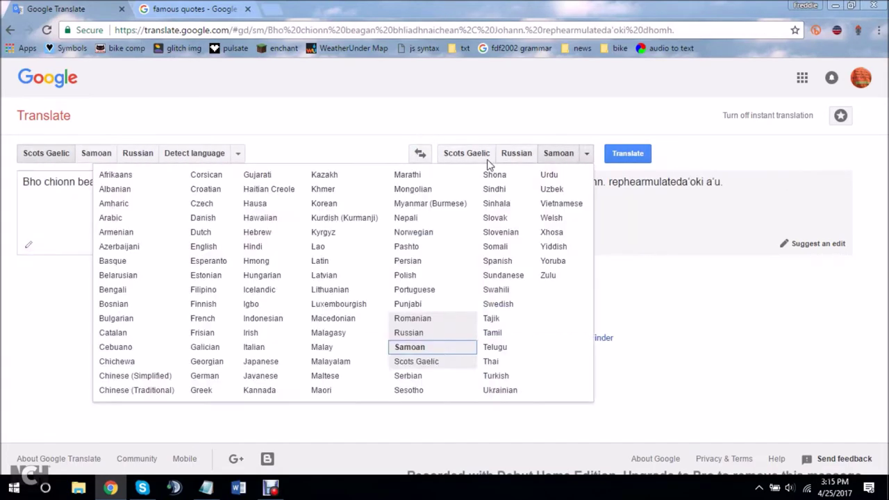
left_click(409, 376)
left_click(420, 154)
left_click(409, 390)
left_click(421, 154)
left_click(577, 154)
left_click(486, 174)
left_click(421, 153)
left_click(561, 154)
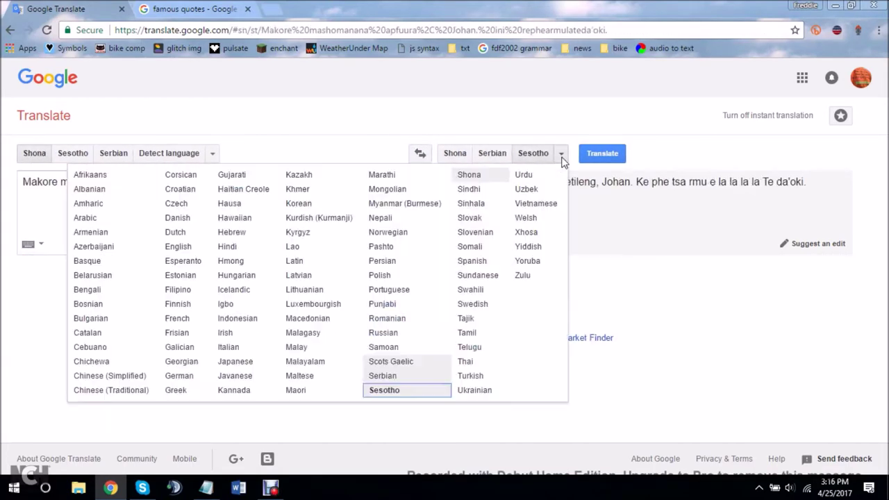
Step: Relay the text through Sindhi, Sinhala and Slovak
left_click(469, 189)
left_click(421, 153)
left_click(471, 204)
left_click(420, 153)
left_click(555, 153)
left_click(464, 217)
left_click(420, 154)
left_click(554, 153)
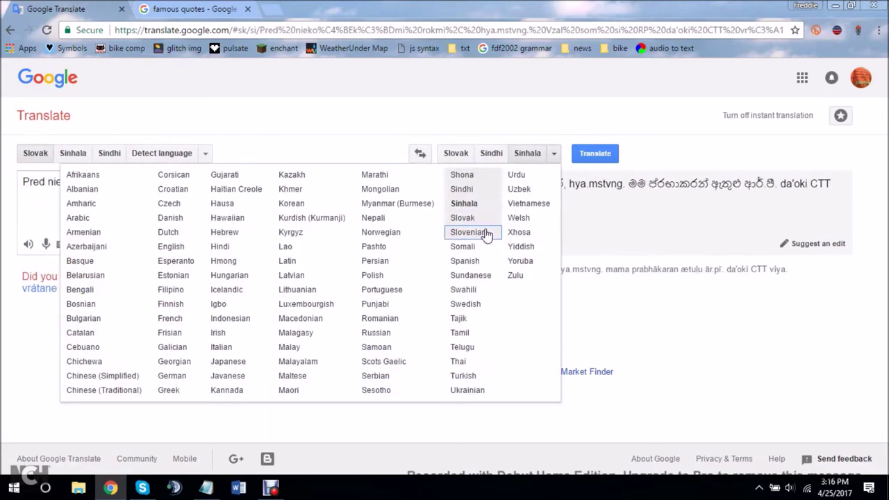
Step: Continue the chain through Slovenian, Somali, Spanish and Sundanese
left_click(469, 232)
left_click(420, 154)
left_click(554, 153)
left_click(463, 247)
left_click(420, 154)
left_click(570, 153)
left_click(465, 261)
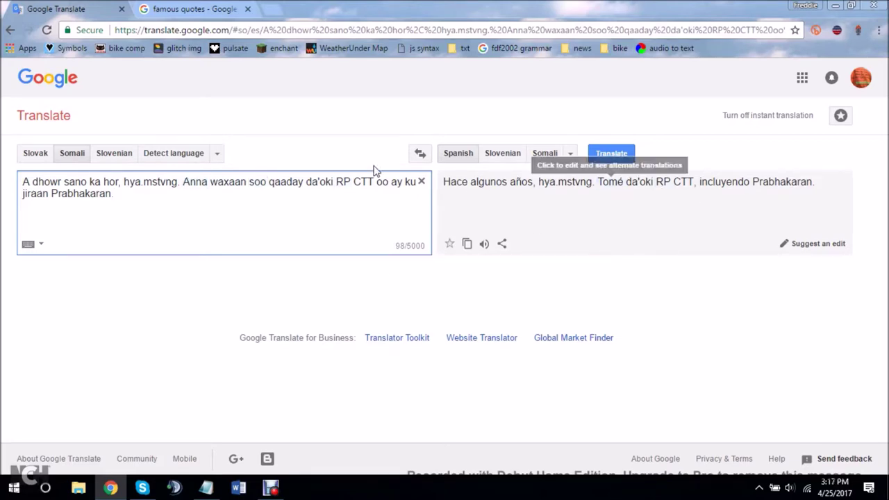
left_click(420, 154)
left_click(571, 154)
left_click(465, 275)
Step: Carry the text through Swahili, Swedish, Tajik and Tamil
left_click(420, 154)
left_click(465, 288)
left_click(420, 153)
left_click(465, 303)
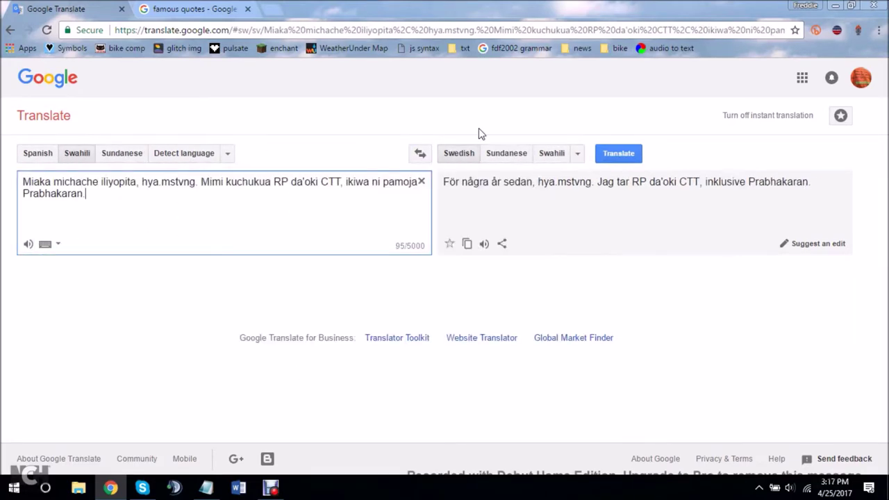
left_click(421, 154)
left_click(464, 317)
left_click(420, 154)
left_click(465, 330)
Step: Relay the text through Telugu and Thai
left_click(420, 154)
left_click(546, 154)
left_click(448, 347)
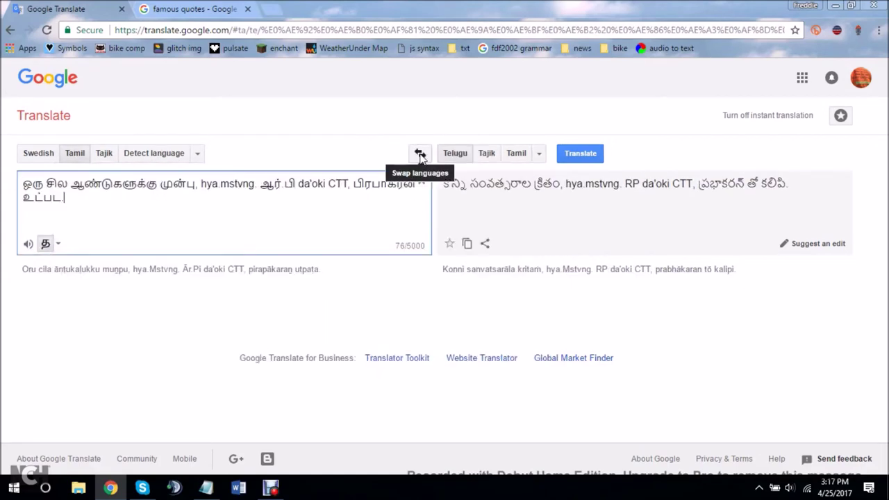
left_click(420, 153)
left_click(538, 154)
left_click(442, 361)
left_click(420, 153)
left_click(537, 154)
Step: Continue the chain through Turkish, Ukrainian and Urdu
left_click(446, 376)
left_click(420, 153)
left_click(549, 153)
left_click(463, 390)
left_click(420, 153)
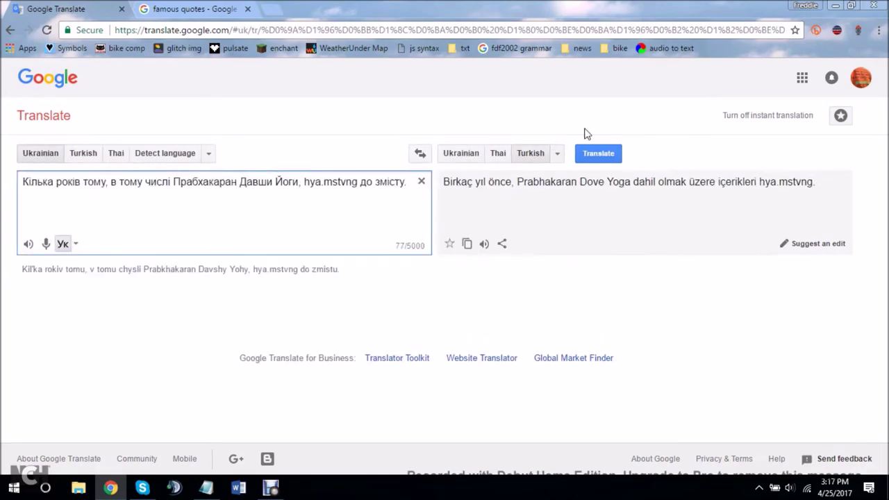
left_click(521, 174)
left_click(421, 153)
left_click(560, 153)
Step: Carry the text through Uzbek and Vietnamese
left_click(528, 189)
left_click(421, 154)
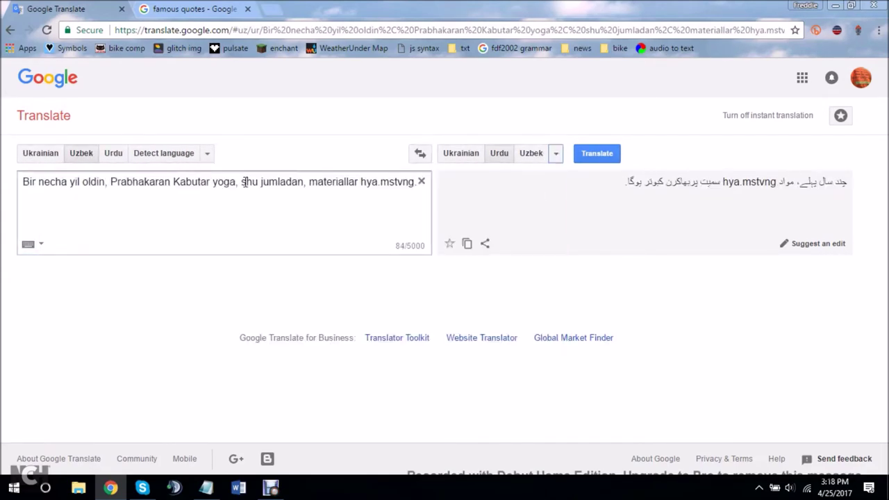
left_click(560, 153)
left_click(532, 203)
left_click(420, 153)
left_click(564, 154)
Step: Relay the text through Welsh, Xhosa, Yiddish and Yoruba
left_click(528, 217)
left_click(420, 153)
left_click(529, 232)
left_click(420, 154)
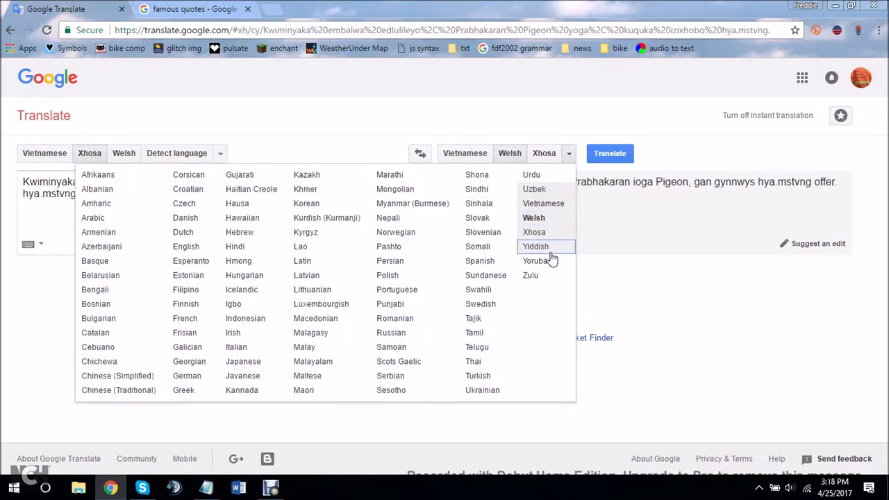
left_click(531, 246)
left_click(421, 154)
left_click(531, 261)
left_click(420, 153)
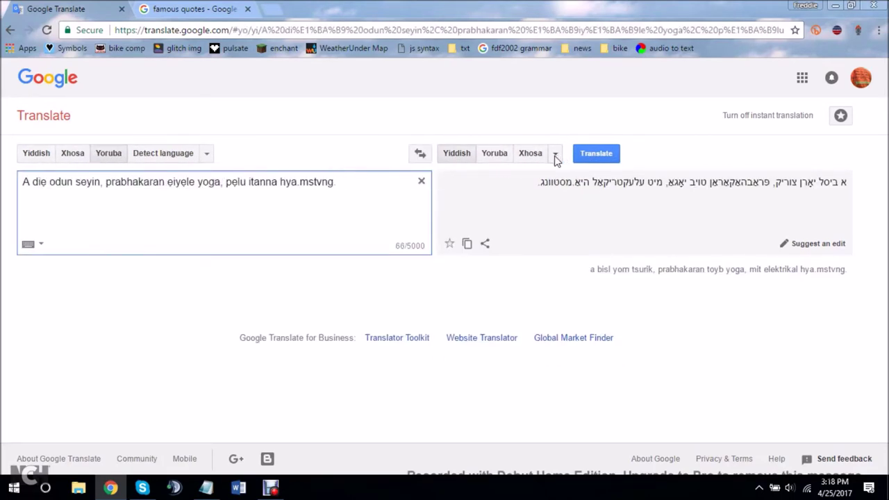
Step: Translate the Yoruba text into Zulu and make the Zulu result the new source
left_click(557, 154)
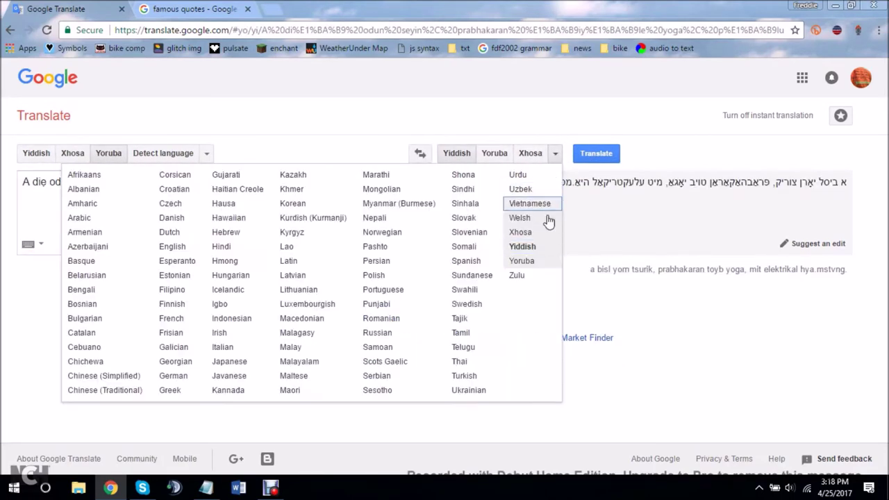
left_click(526, 277)
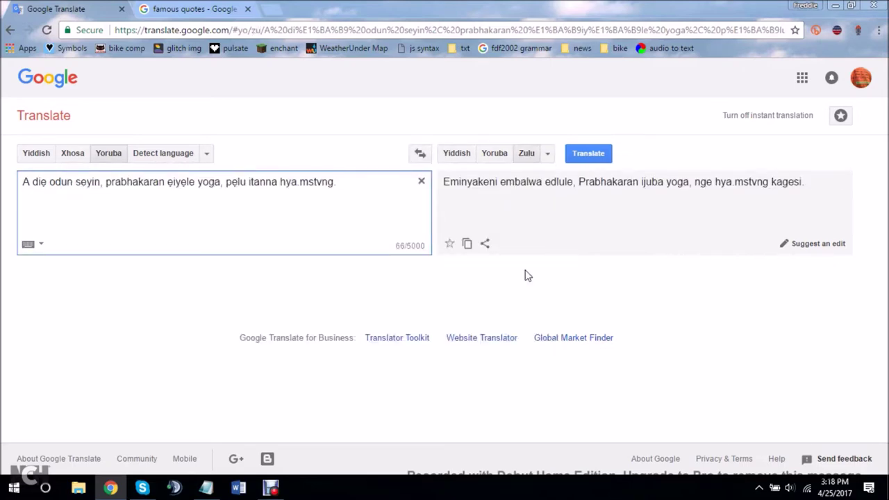
left_click(421, 154)
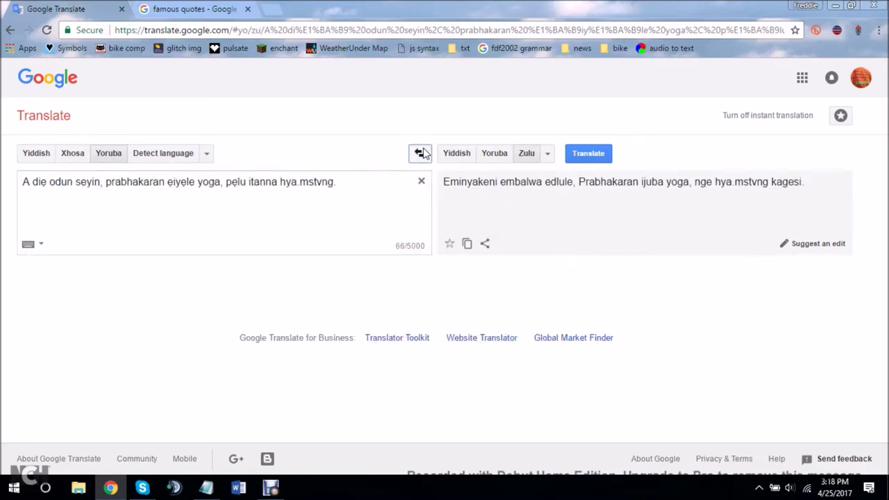
left_click(548, 154)
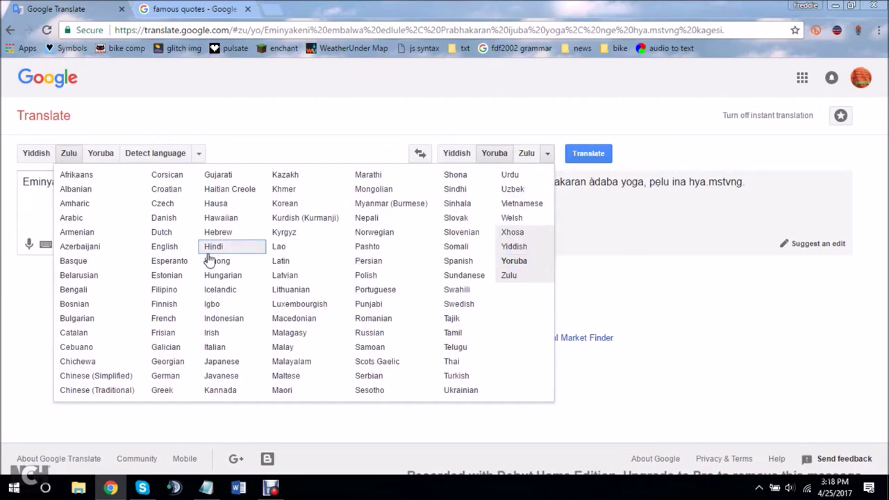
Step: Translate the Zulu text back into English, swap it into the source box, and select the whole sentence
left_click(165, 246)
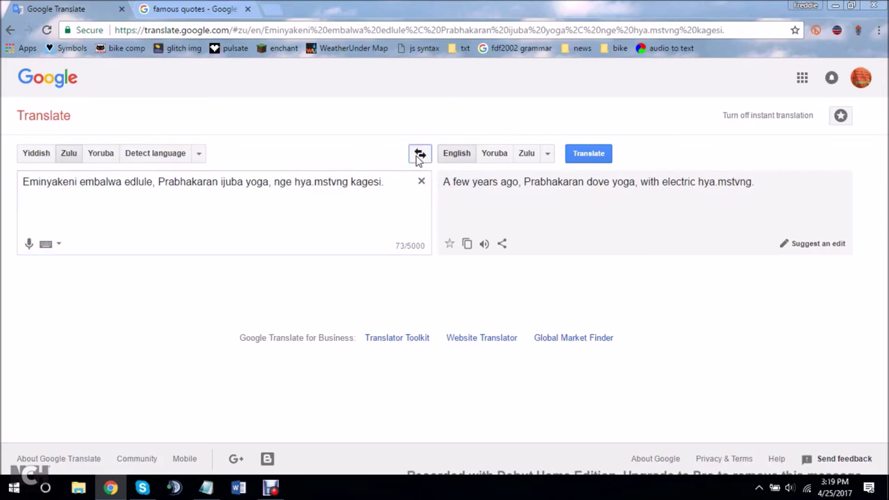
left_click(420, 153)
left_click_drag(355, 200, 4, 172)
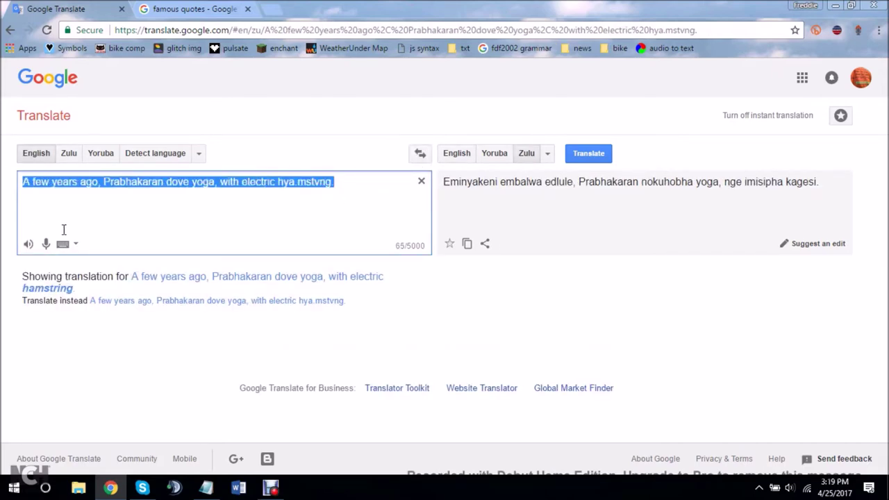
key("alt+Tab")
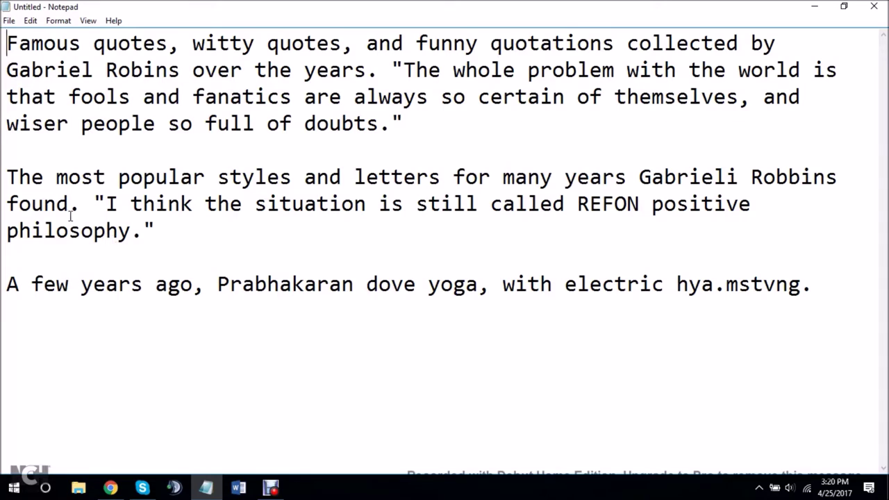
Step: In the earlier results, highlight the first name's extra letter, the surname's doubled b, and the nonsense word REFON
left_click(7, 179)
left_click_drag(739, 177, 729, 178)
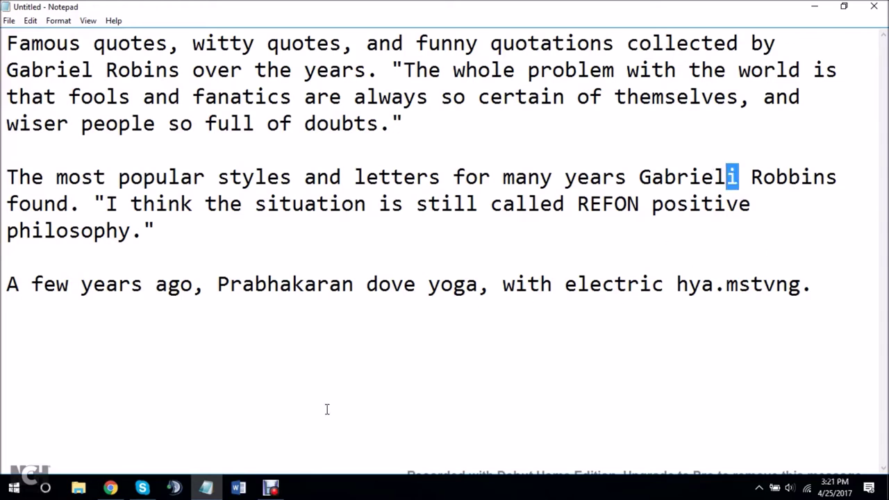
left_click_drag(779, 177, 802, 177)
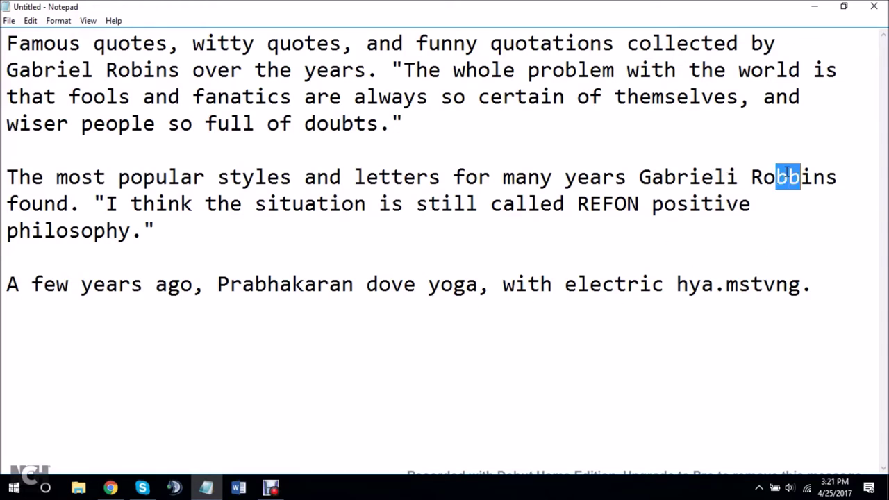
left_click(801, 177)
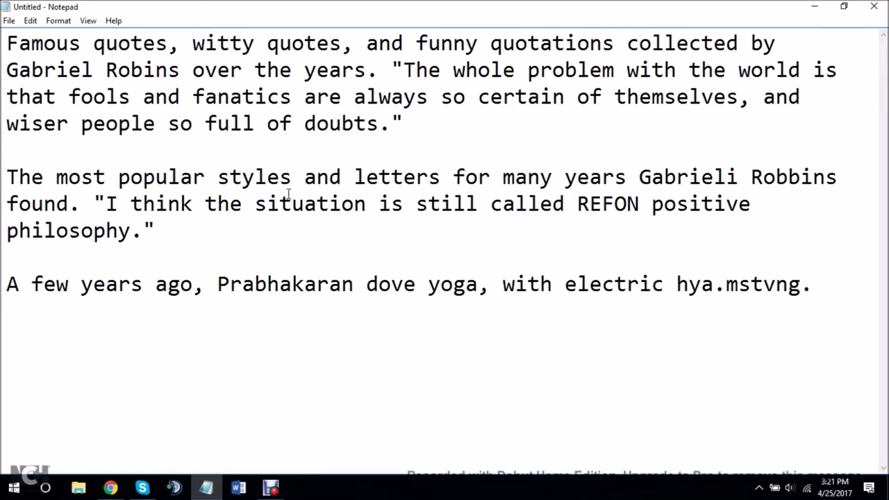
left_click(344, 221)
left_click_drag(578, 205, 628, 206)
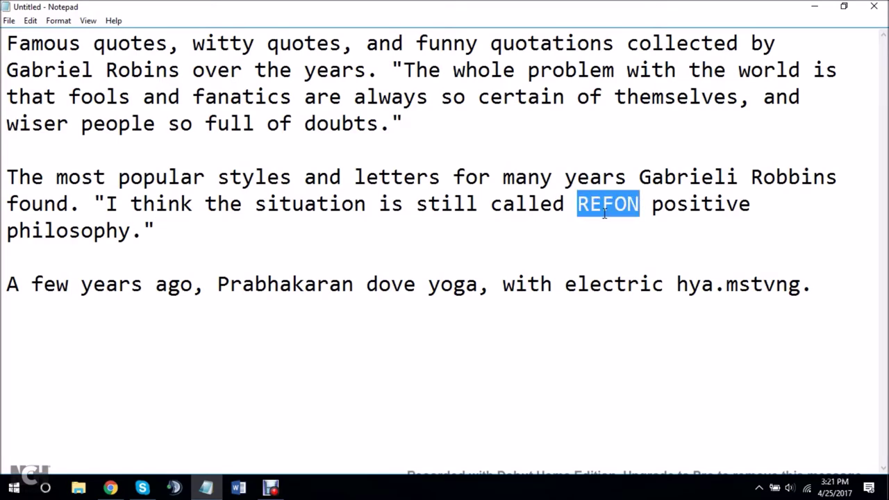
left_click(603, 209)
left_click(164, 224)
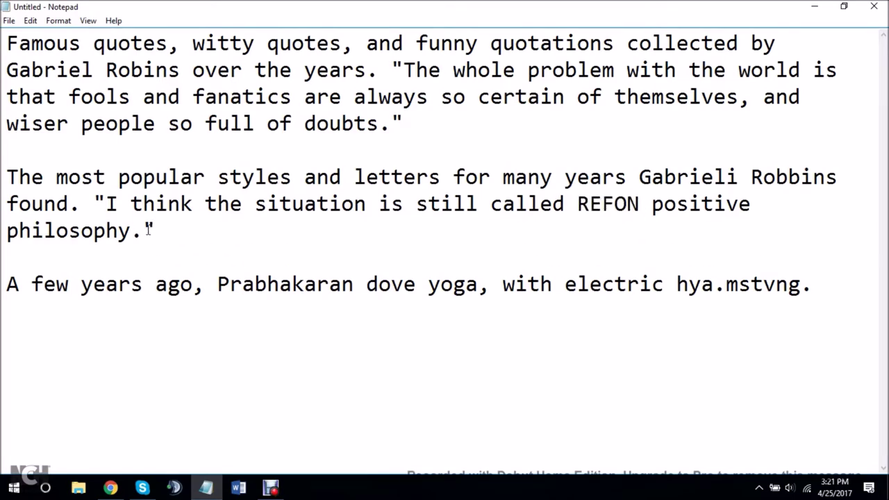
Step: Highlight the new round-trip sentence on the last line, then the garbled name within it
left_click_drag(849, 280, 9, 332)
left_click(52, 271)
left_click(3, 286)
left_click_drag(219, 290, 355, 290)
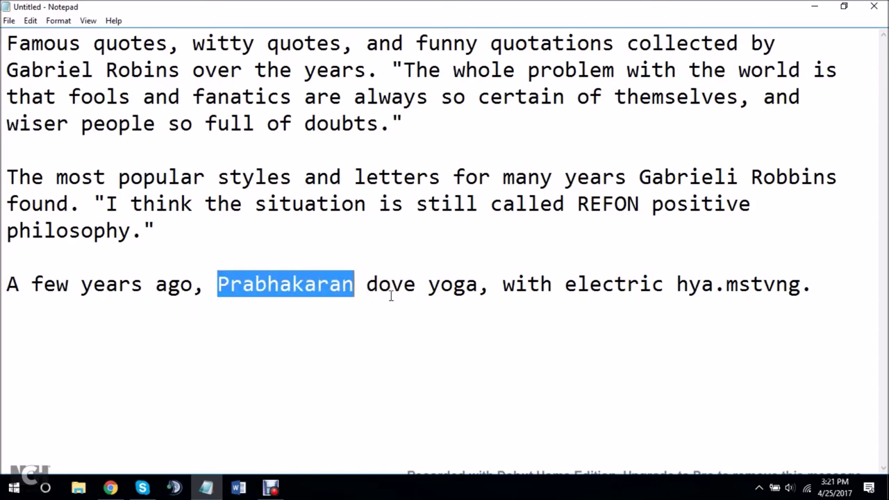
right_click(530, 297)
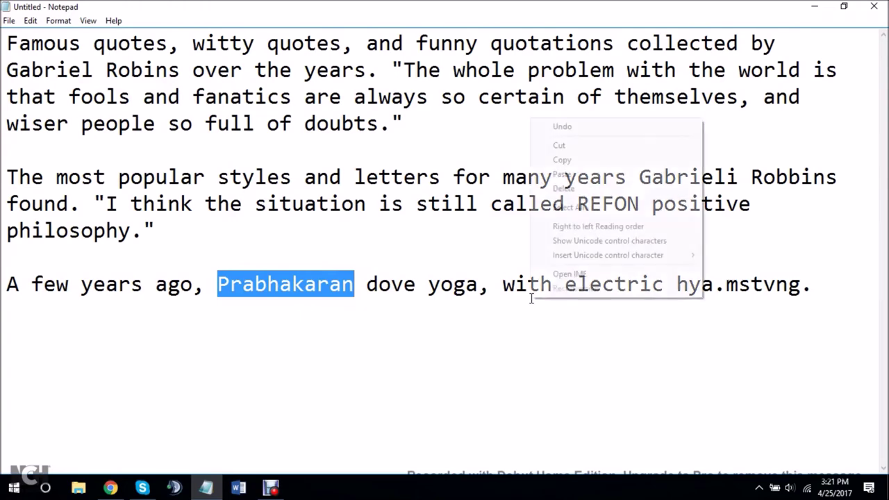
left_click(741, 339)
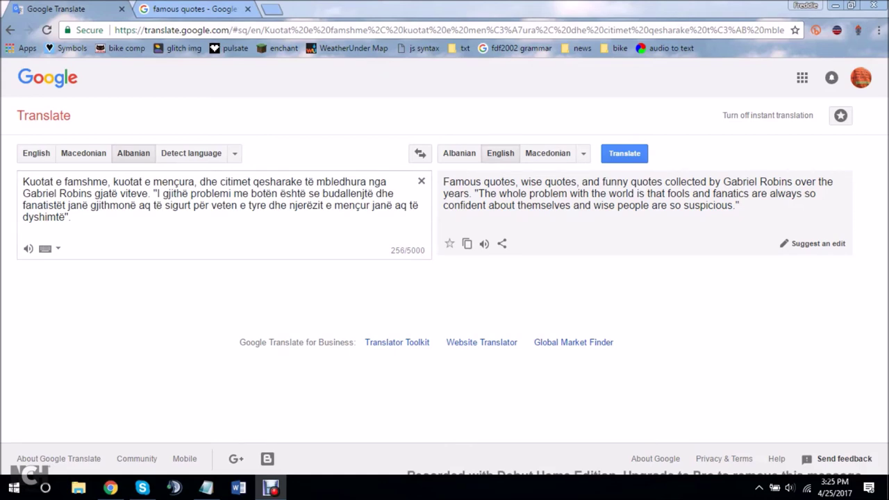
Step: Select all the Albanian source text in the translator, checking the source-language list along the way
left_click(362, 227)
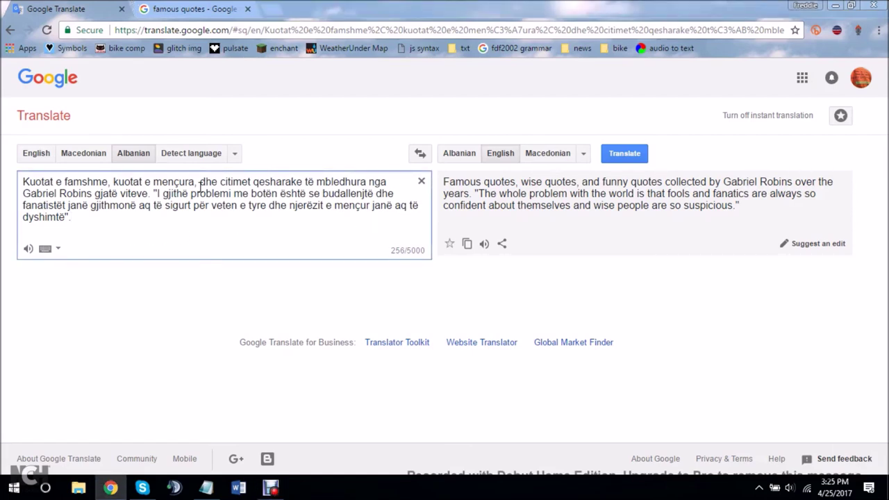
left_click_drag(241, 228, 16, 178)
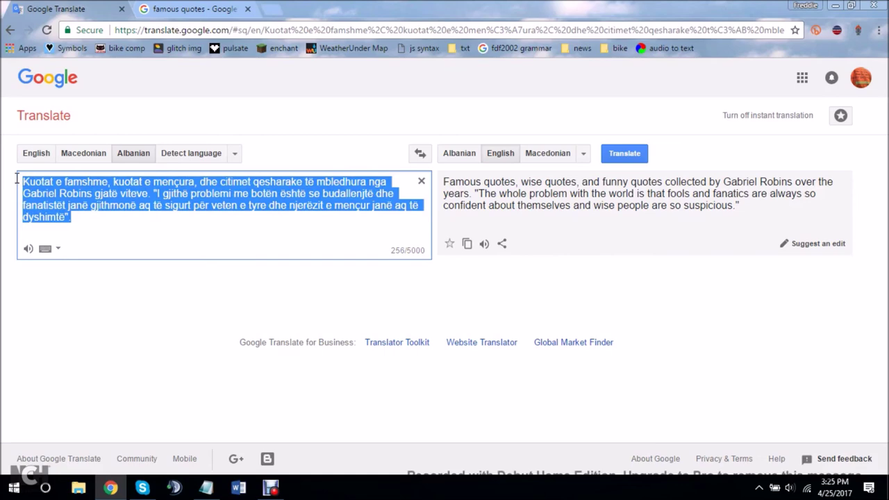
left_click(237, 155)
left_click(236, 154)
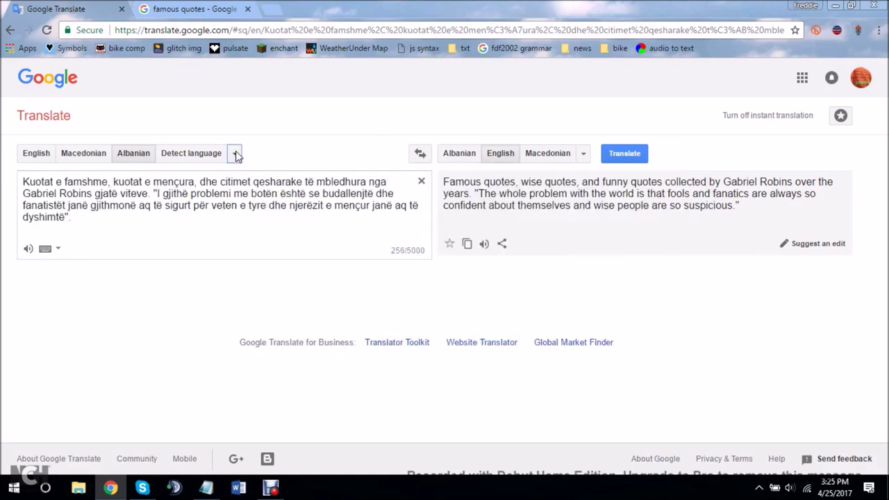
left_click_drag(174, 219, 21, 179)
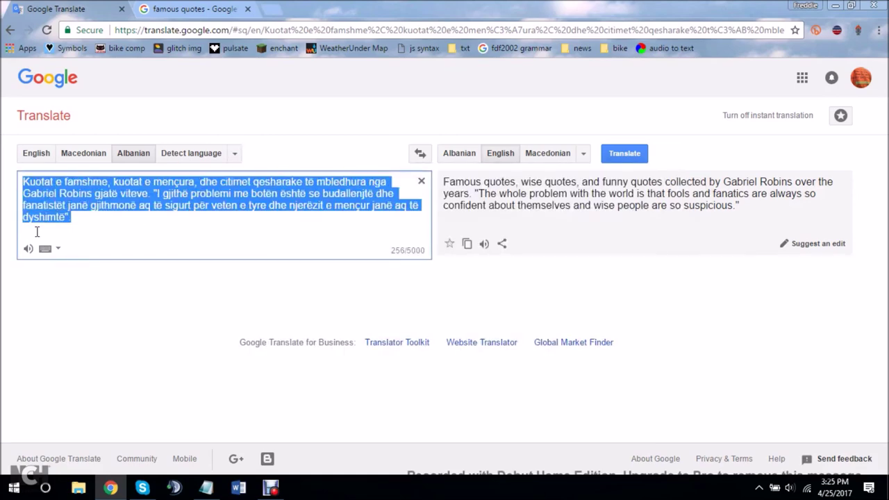